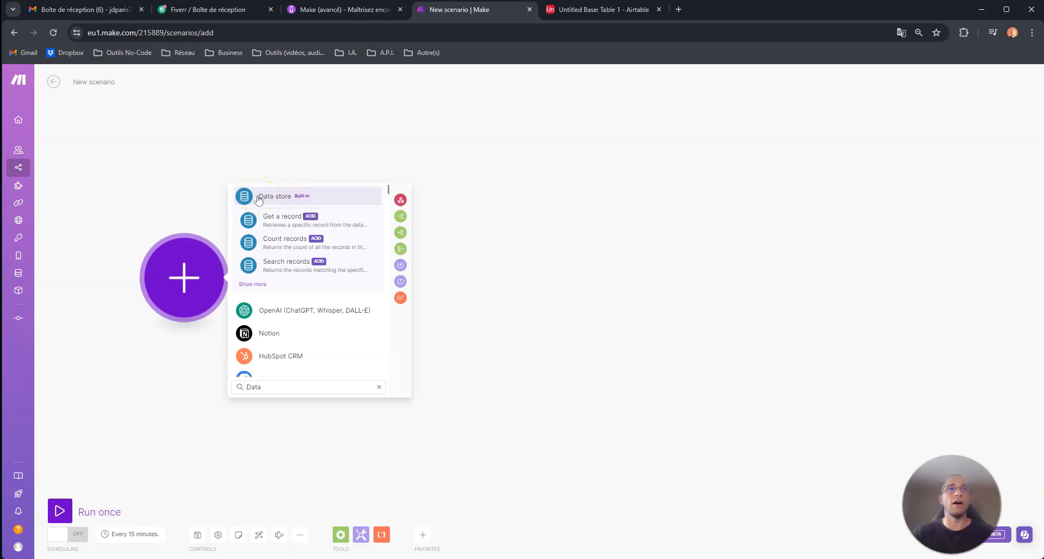
Choose the Data store app and add its Add/replace a record action to the scenario.
click(258, 199)
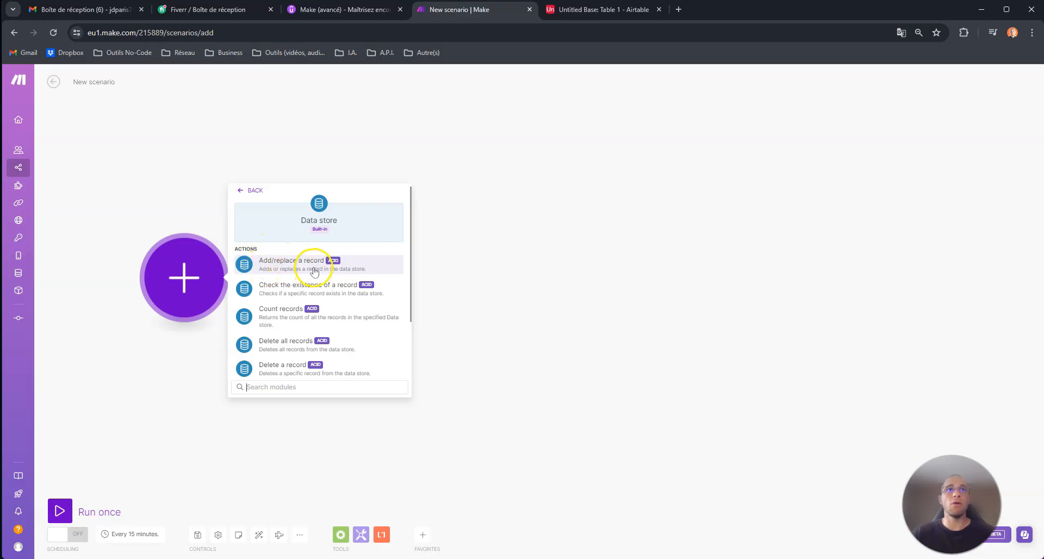
scroll(314, 271, down, 3)
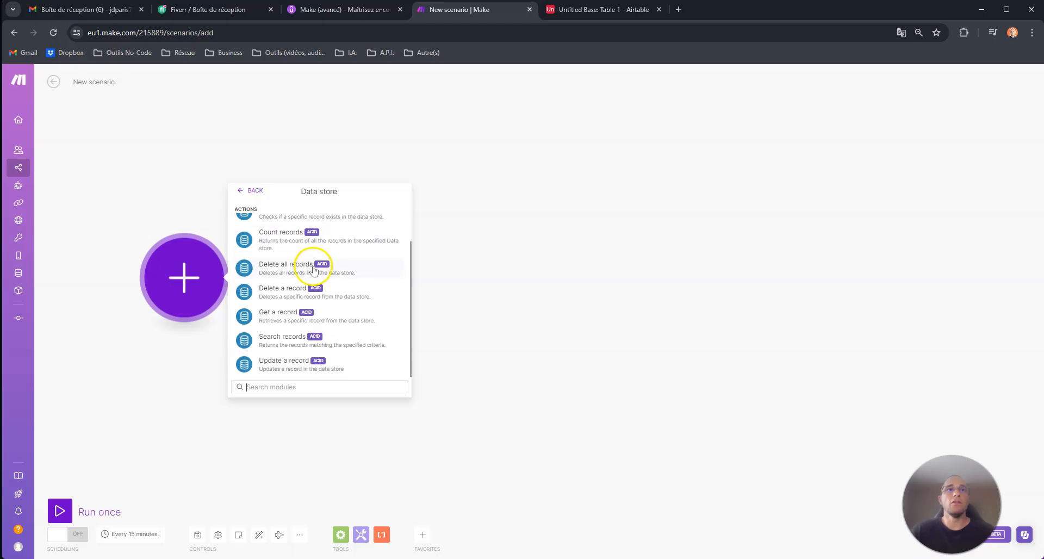
scroll(272, 353, up, 1)
scroll(271, 334, down, 1)
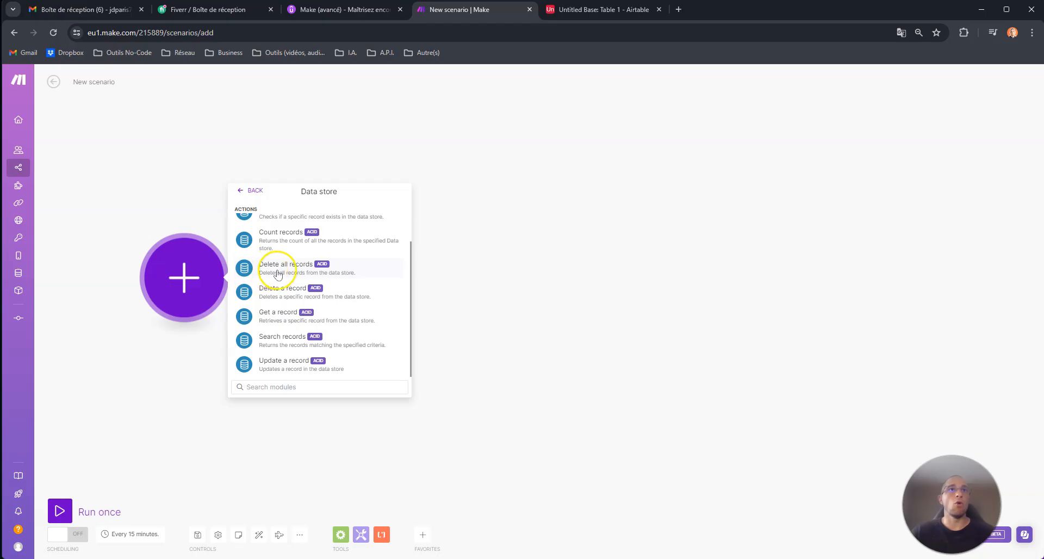
scroll(278, 273, up, 2)
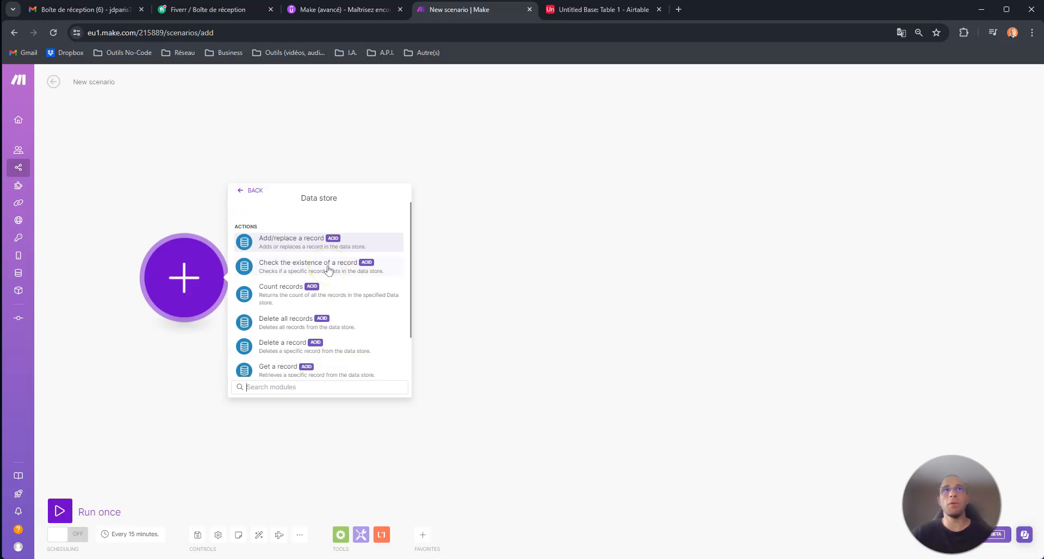
scroll(304, 294, down, 2)
scroll(288, 283, up, 4)
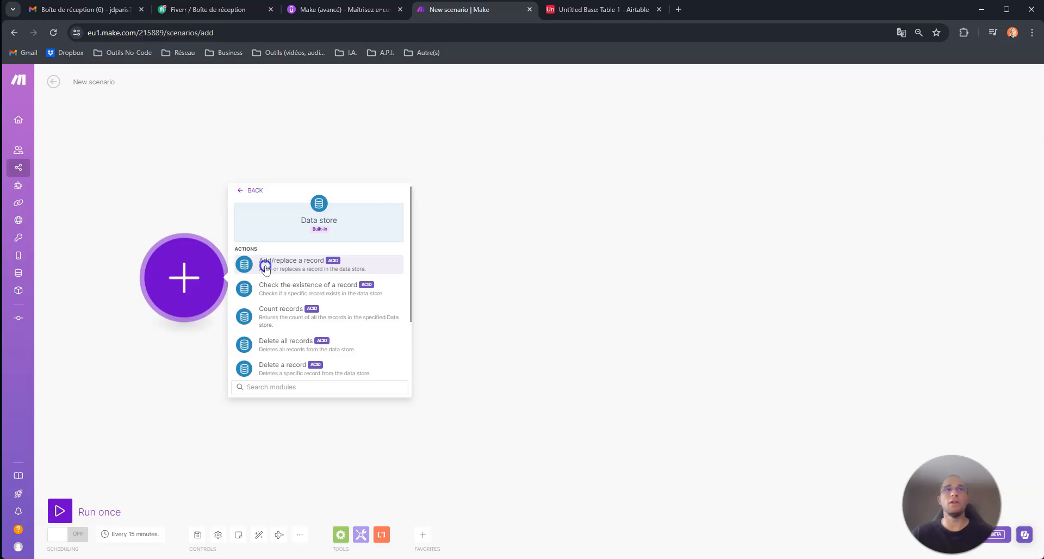
click(266, 268)
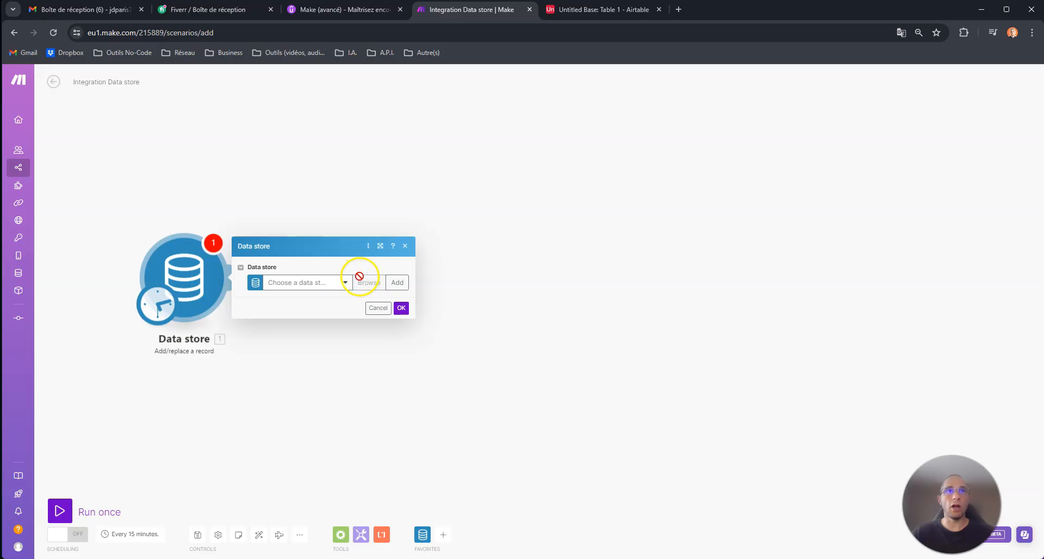
Open and refresh the module's Data store dropdown, then dismiss it with no store set.
drag(295, 174, 326, 163)
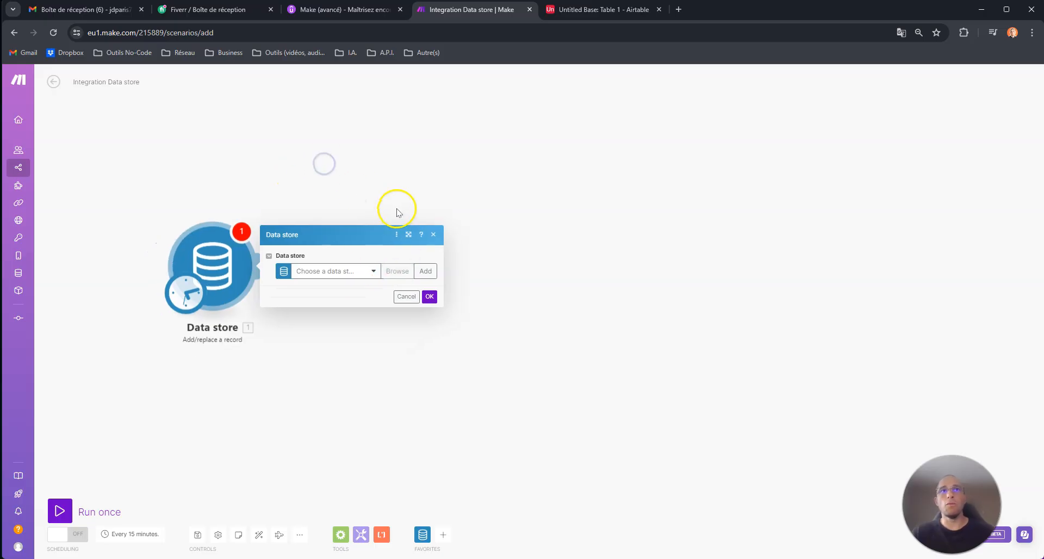
click(375, 270)
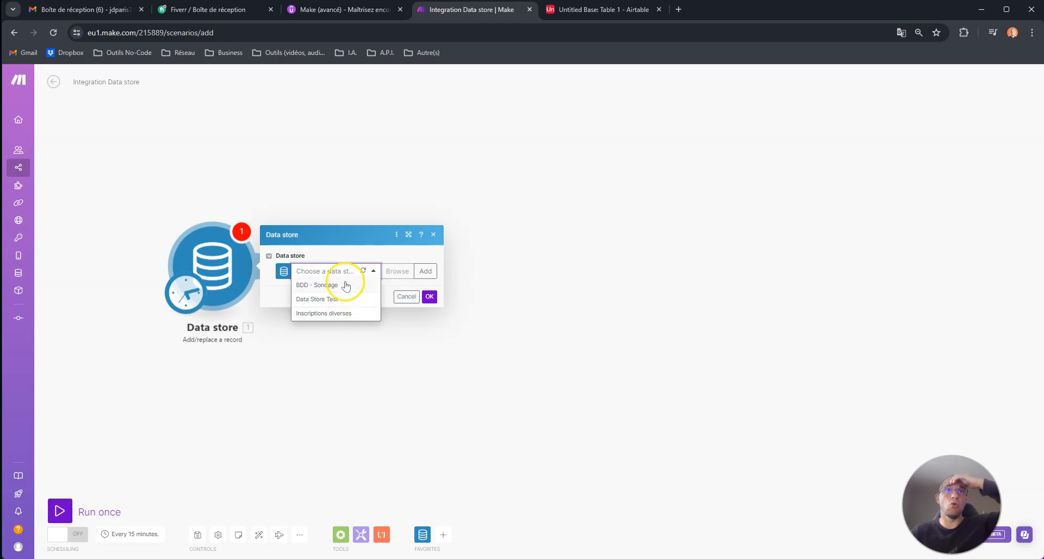
click(363, 271)
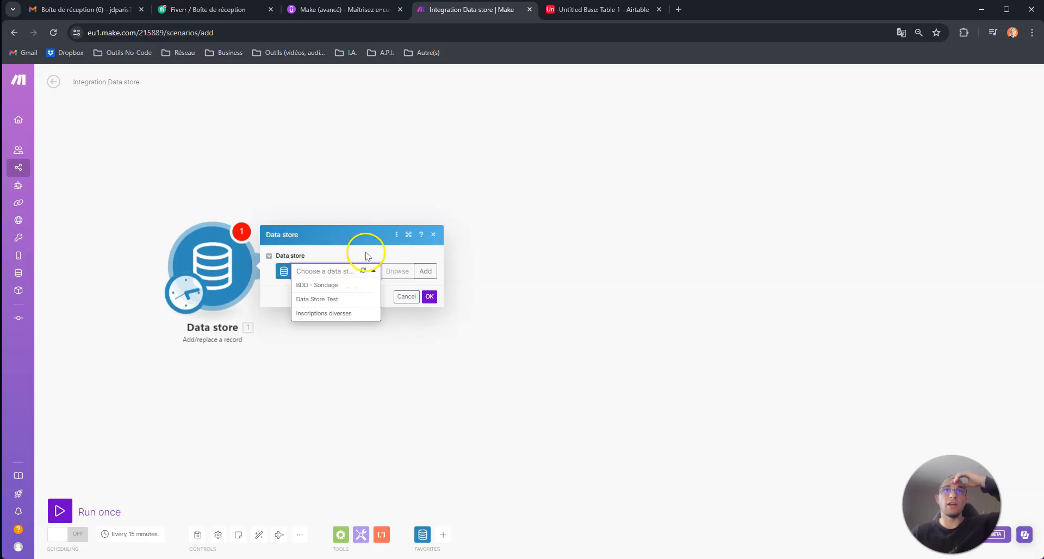
click(363, 249)
mouse_move(33, 275)
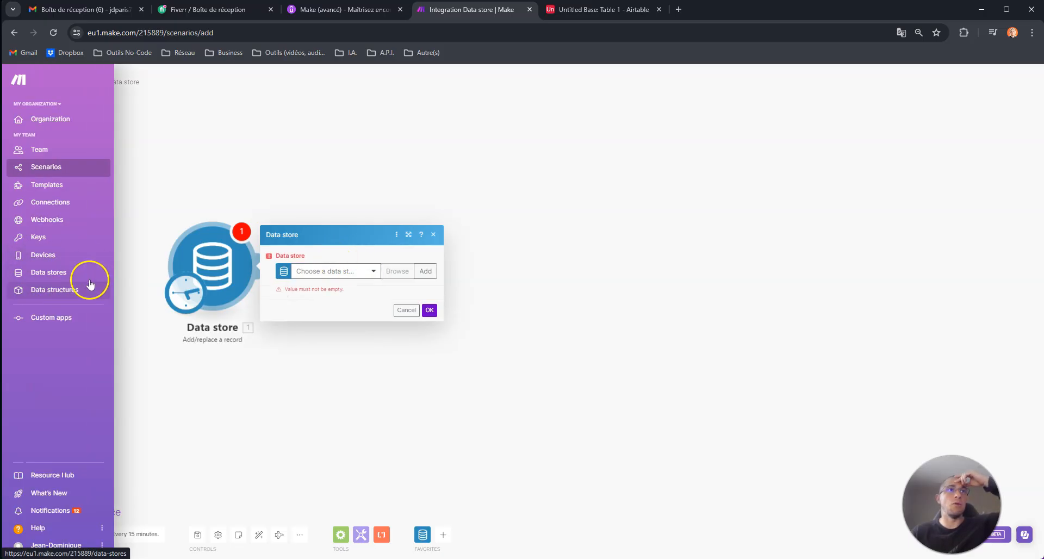
click(363, 271)
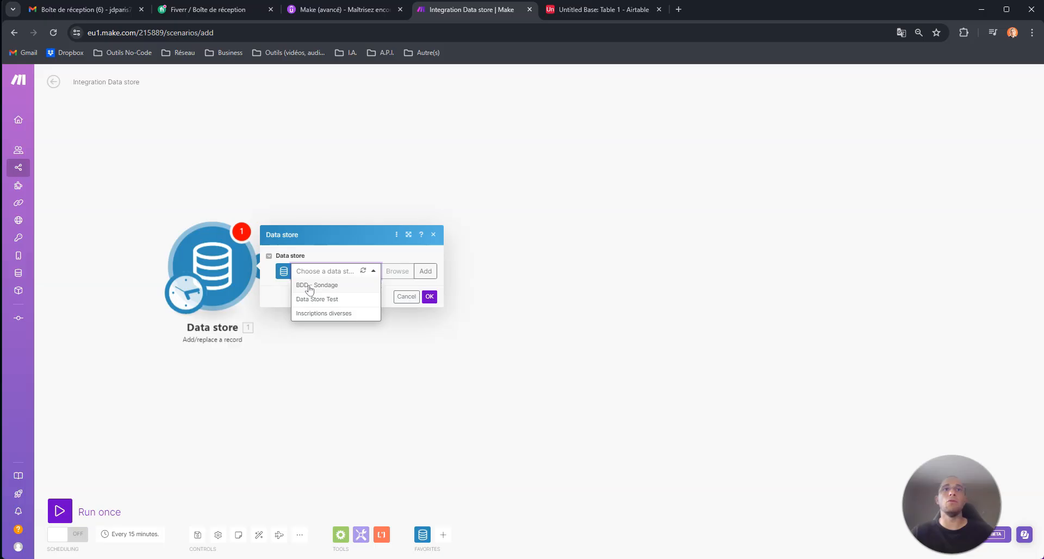
click(353, 280)
click(377, 253)
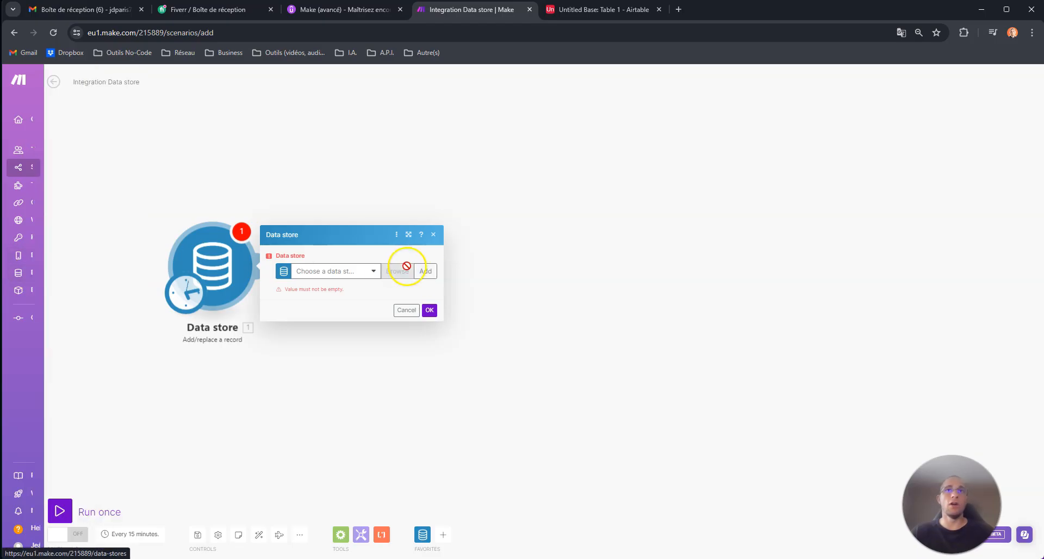
Look over the Create a data store form's name and Data structure fields, then close it unsaved.
click(426, 270)
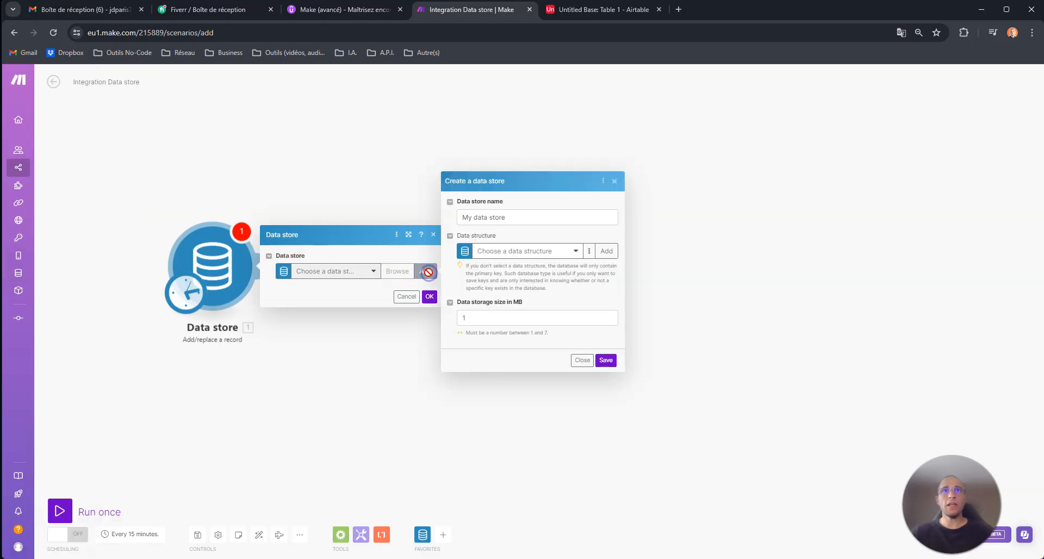
drag(519, 217, 449, 217)
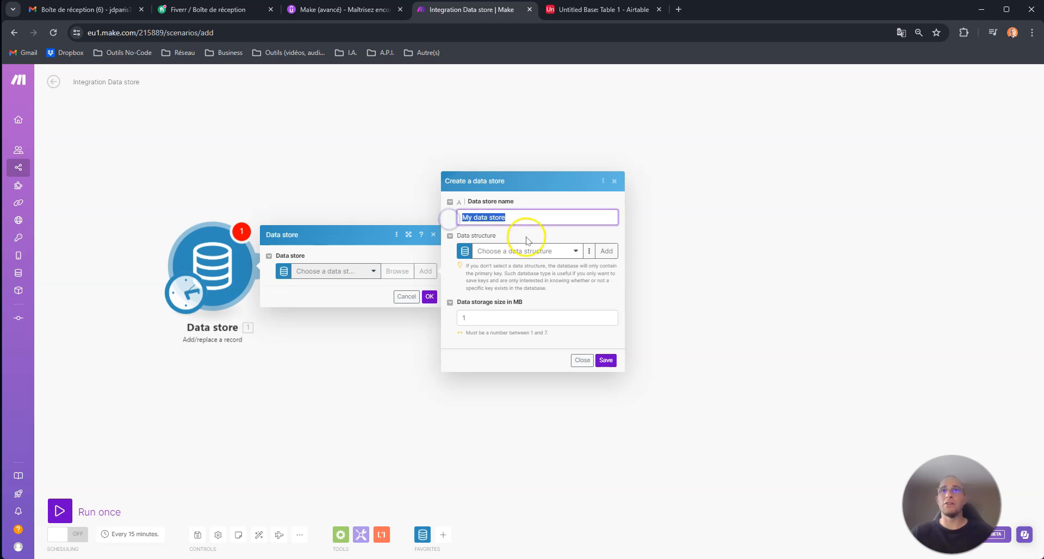
click(575, 252)
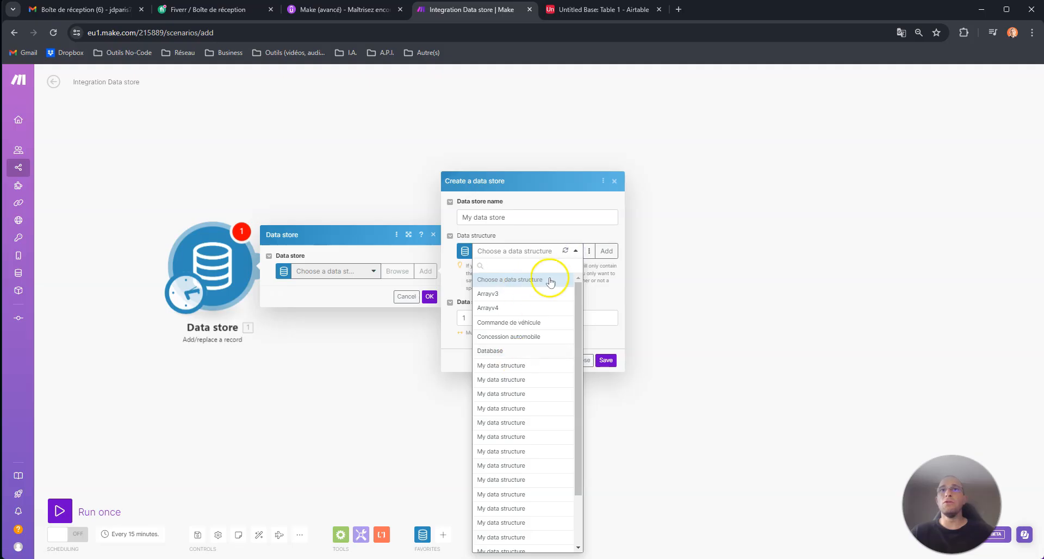
click(563, 239)
click(608, 252)
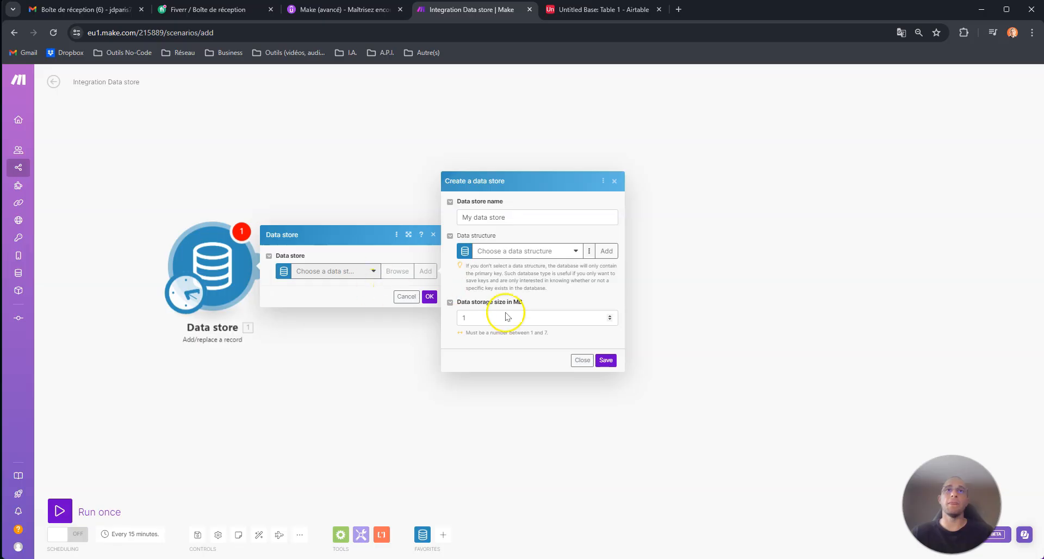
click(582, 360)
click(368, 271)
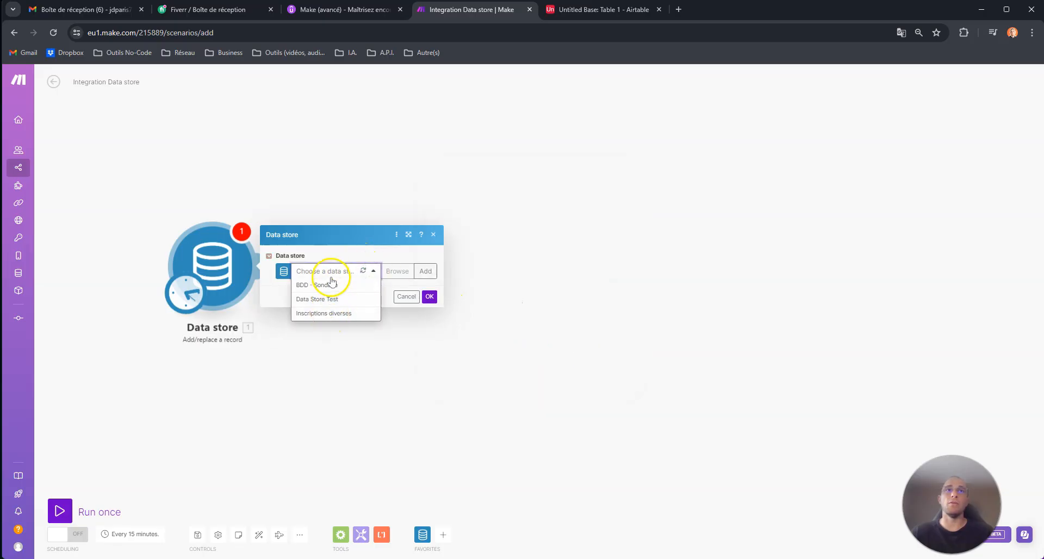
Refresh the Data store list and select BDD - Sondage for the module.
mouse_move(44, 272)
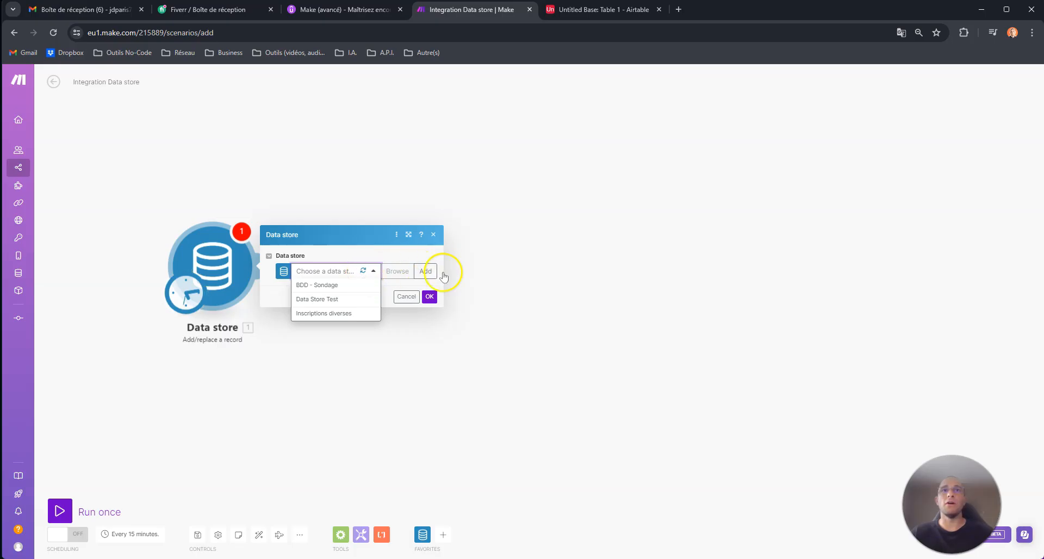
click(364, 272)
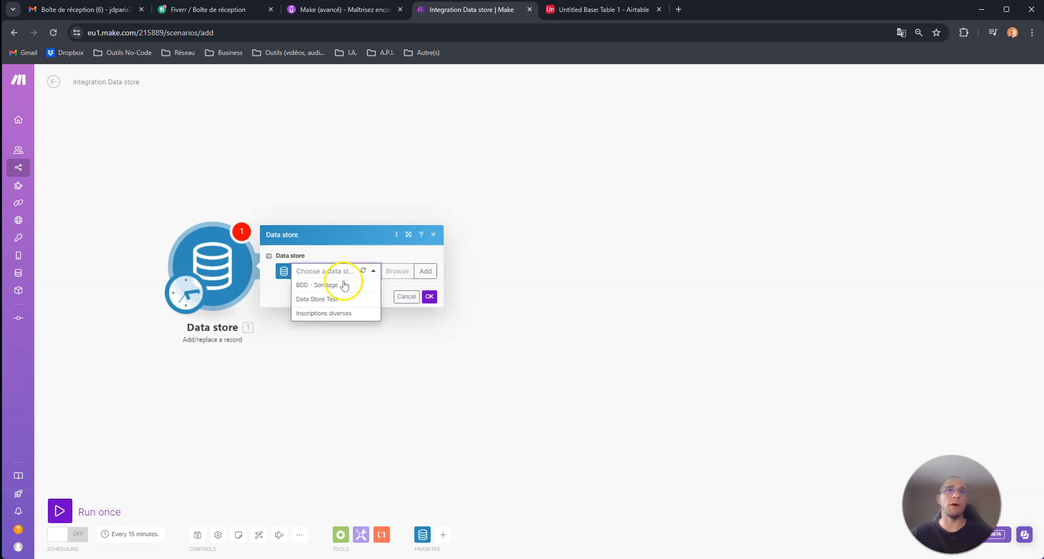
click(303, 287)
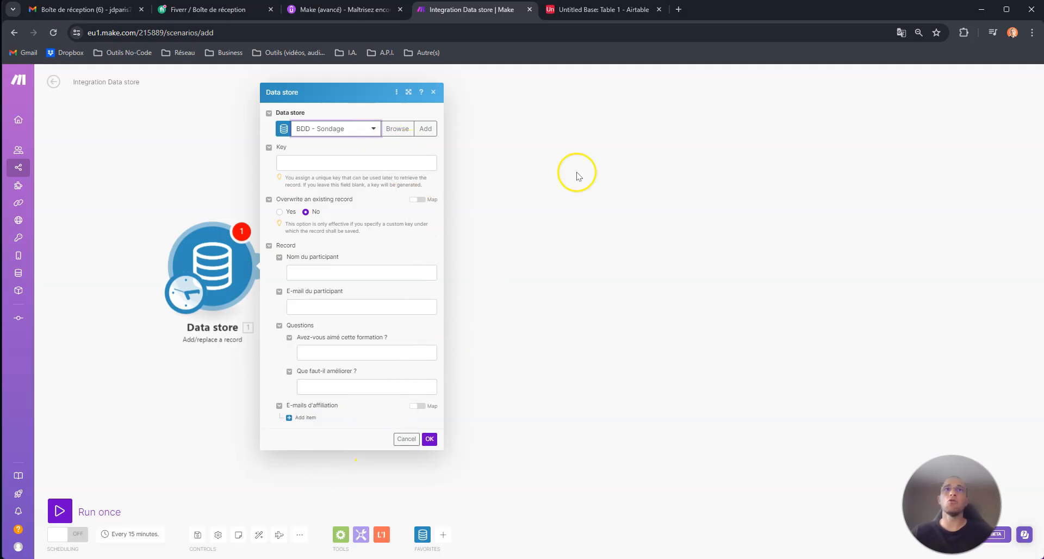
Confirm the Data store module settings and place a new empty module on the canvas.
click(542, 150)
right_click(213, 163)
click(228, 169)
drag(236, 167, 222, 188)
click(235, 190)
Make the new module Airtable Create a Record and set it as the scenario's trigger.
click(301, 177)
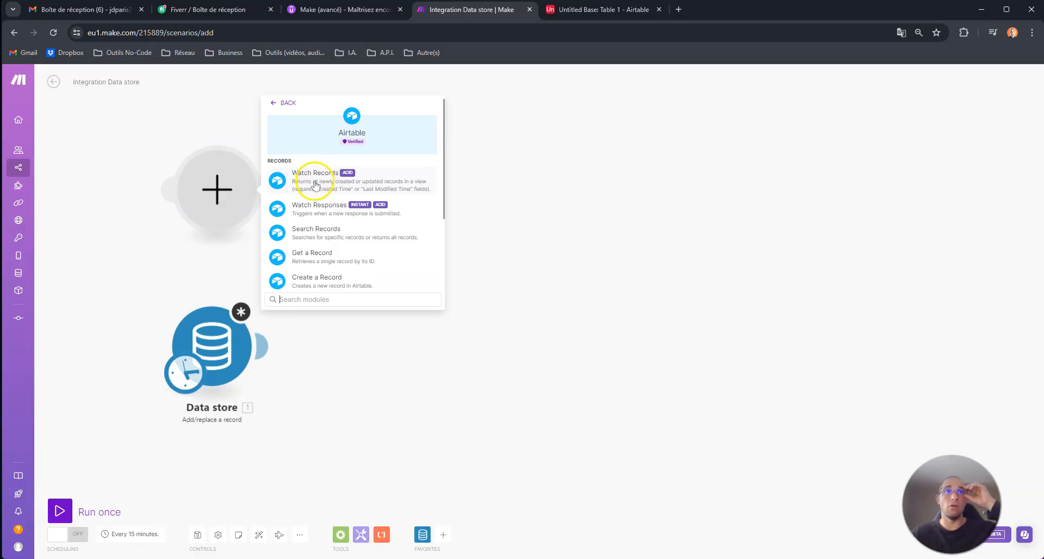
scroll(329, 228, down, 2)
click(325, 233)
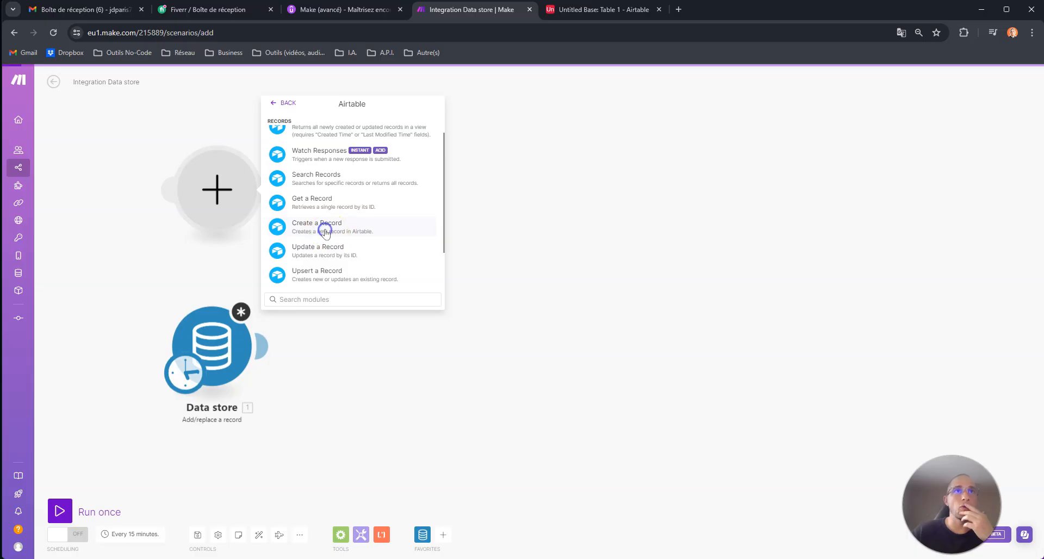
drag(186, 372, 202, 215)
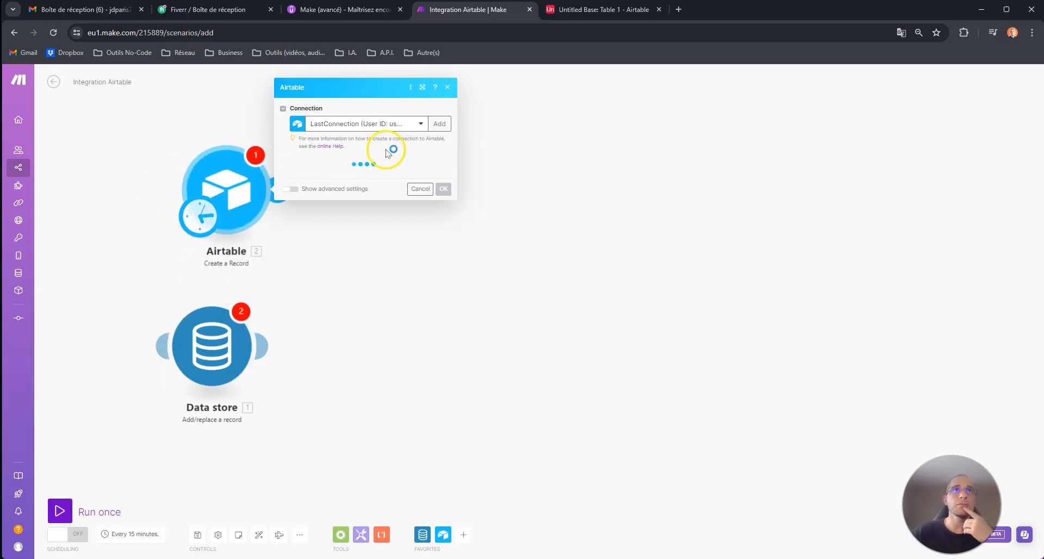
Set the Airtable module's Base to Untitled Base and its Table to Table 1.
click(354, 180)
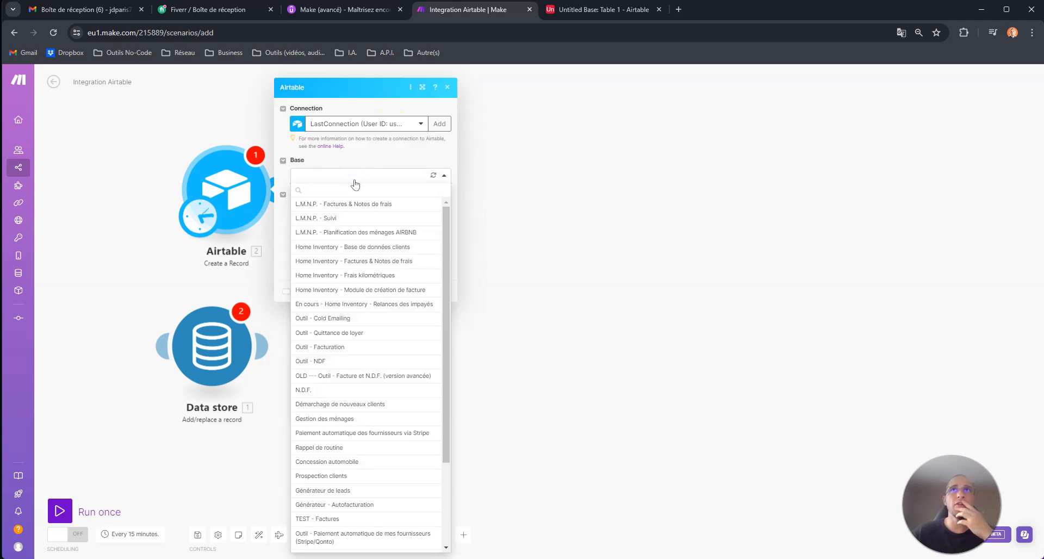
scroll(375, 438, down, 3)
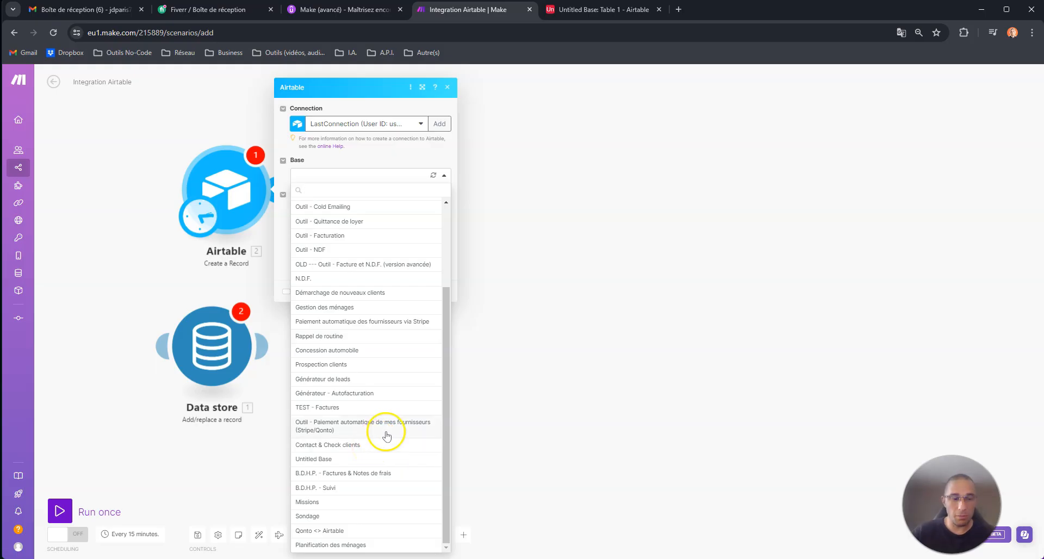
text(Un)
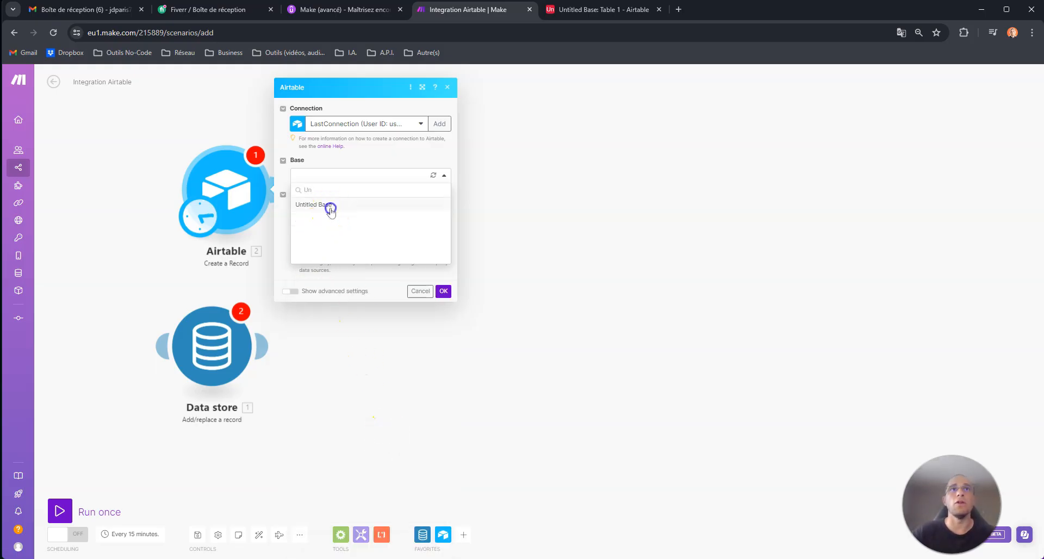
click(331, 207)
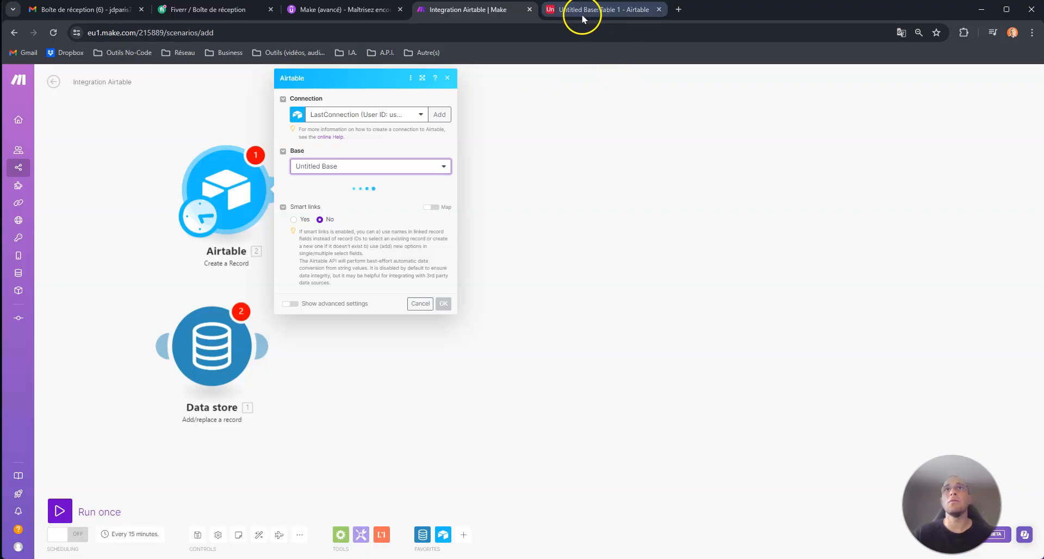
click(370, 200)
click(328, 215)
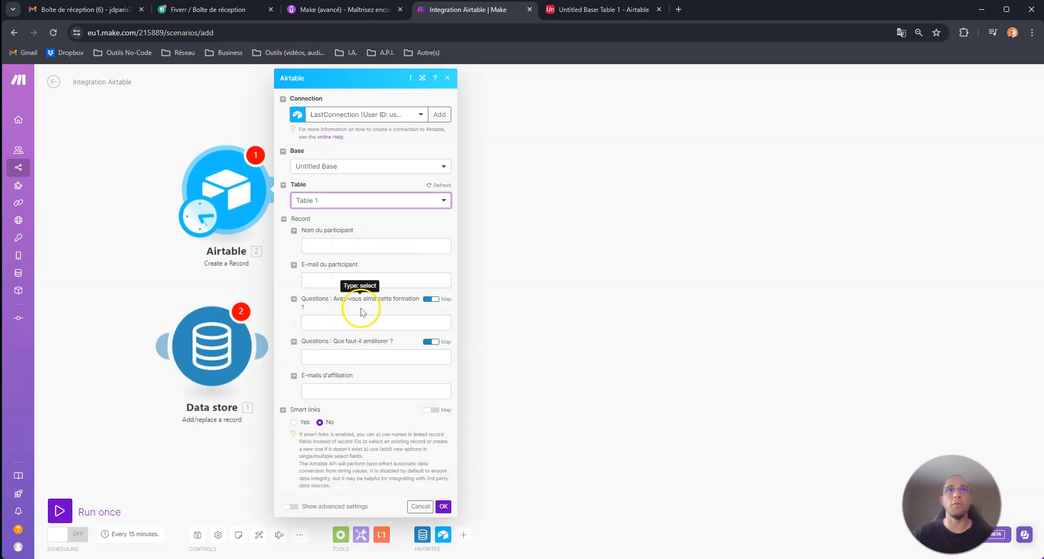
Check the Airtable table in its tab, then return and open the Data store module's settings.
click(593, 10)
click(468, 10)
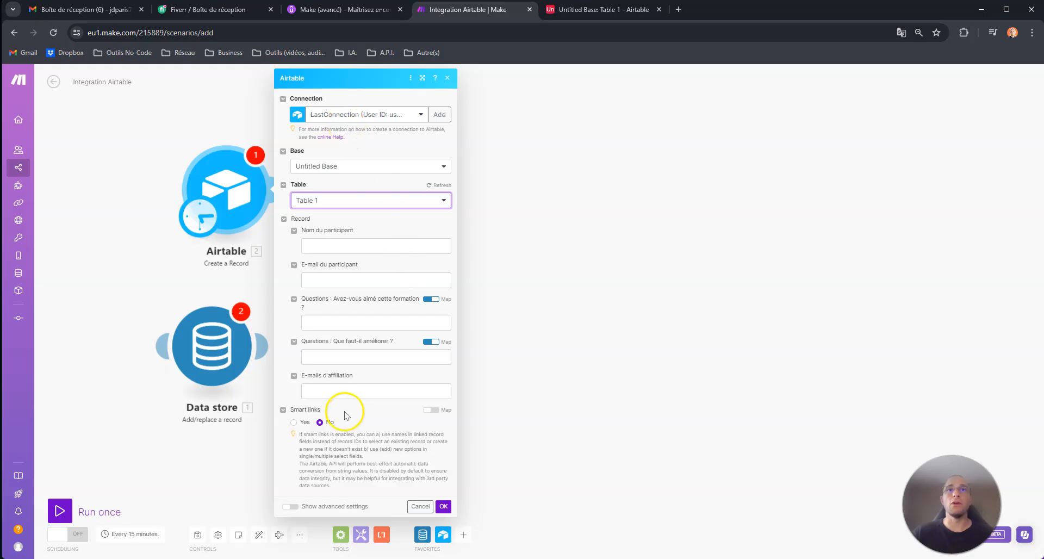
click(213, 344)
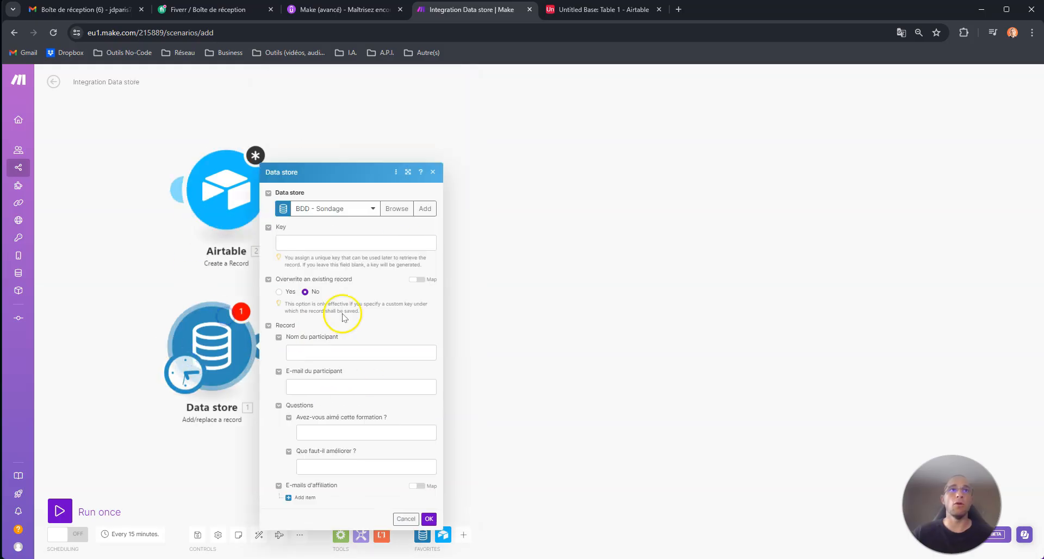
Enter 1 as the Data store record's Key.
drag(572, 213, 575, 174)
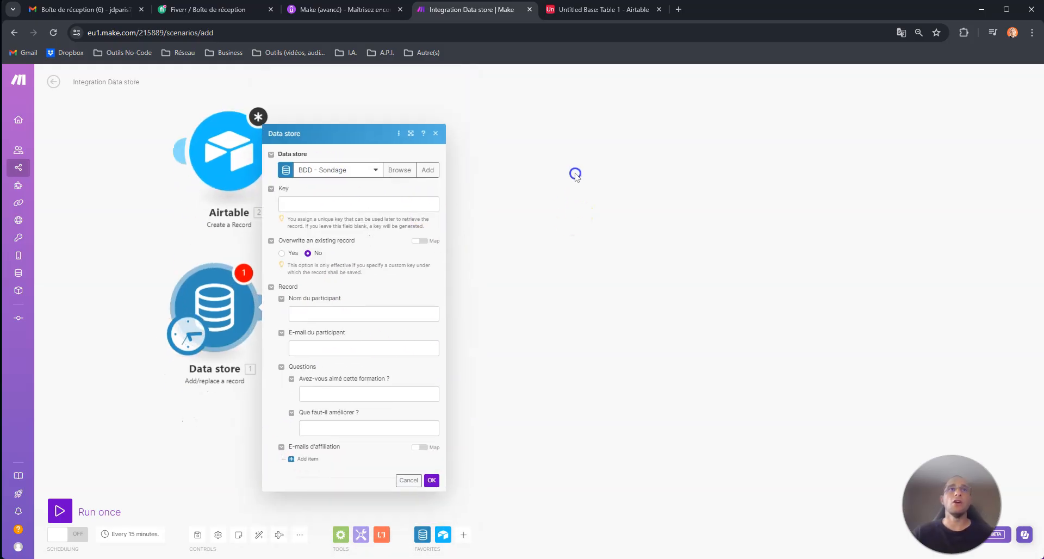
drag(223, 129, 210, 129)
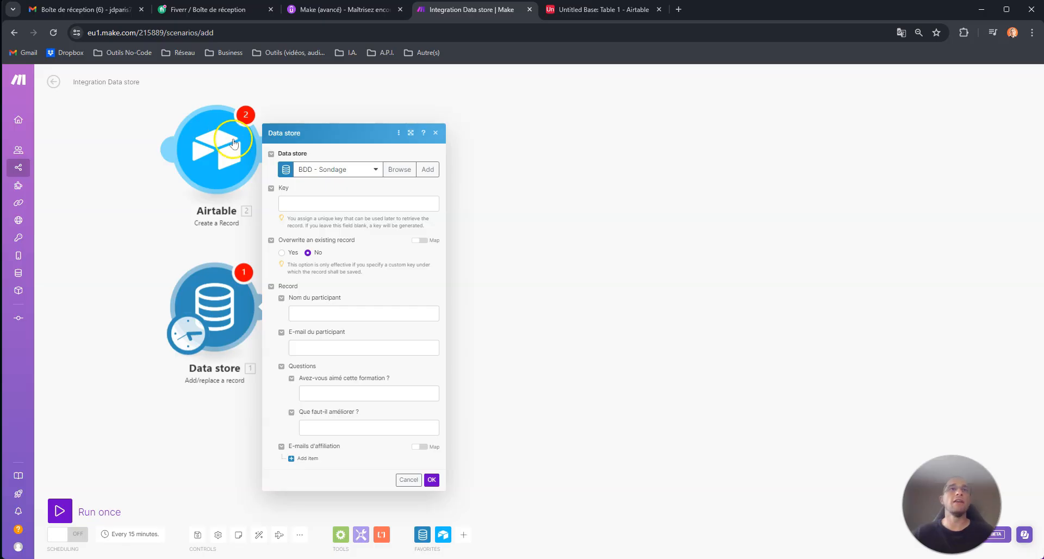
click(303, 209)
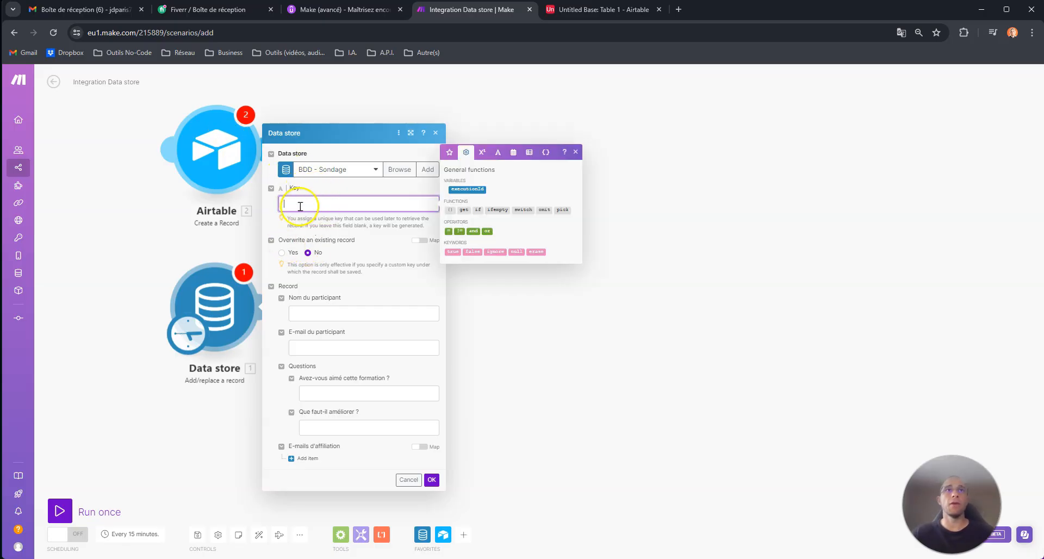
click(313, 190)
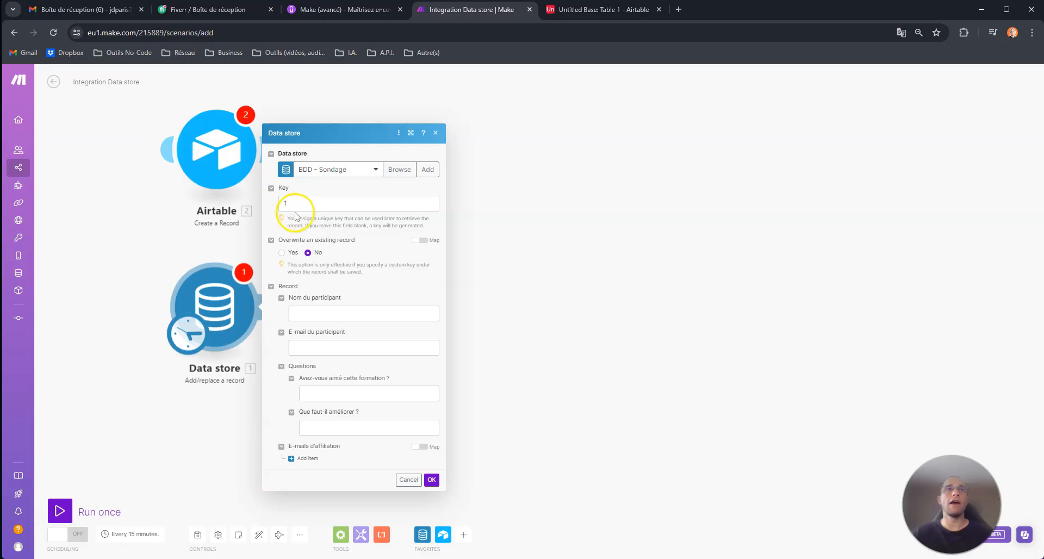
Open the Data stores list in a new browser tab and switch to it.
mouse_move(26, 294)
middle_click(28, 272)
click(588, 11)
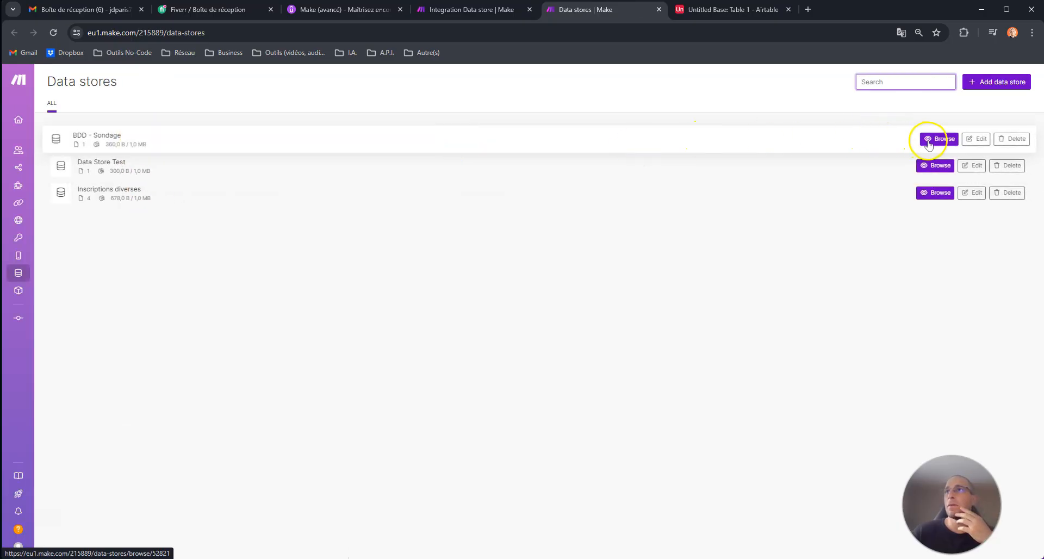
Browse BDD - Sondage's single record keyed 1, then return to the scenario editor.
click(939, 139)
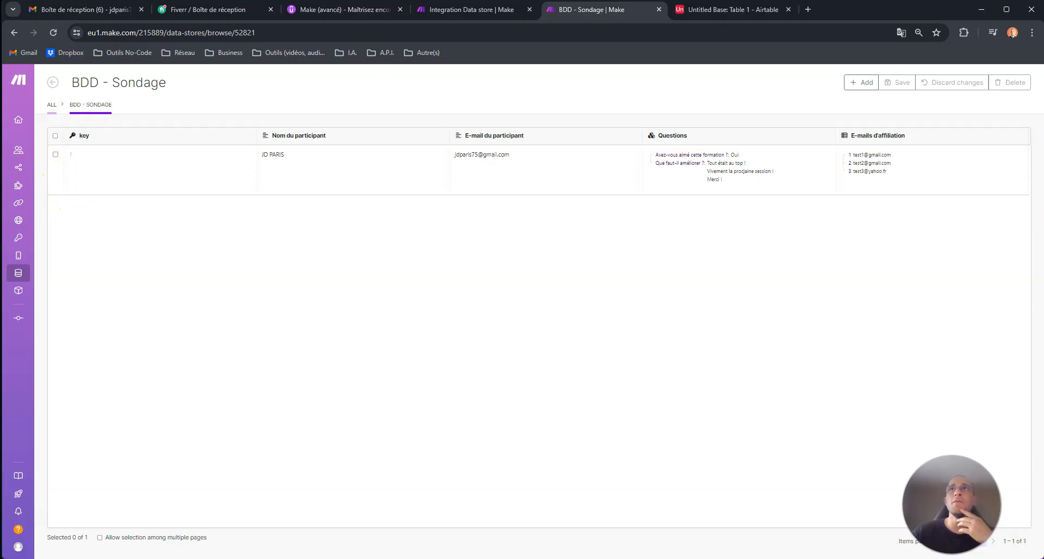
click(714, 11)
click(488, 15)
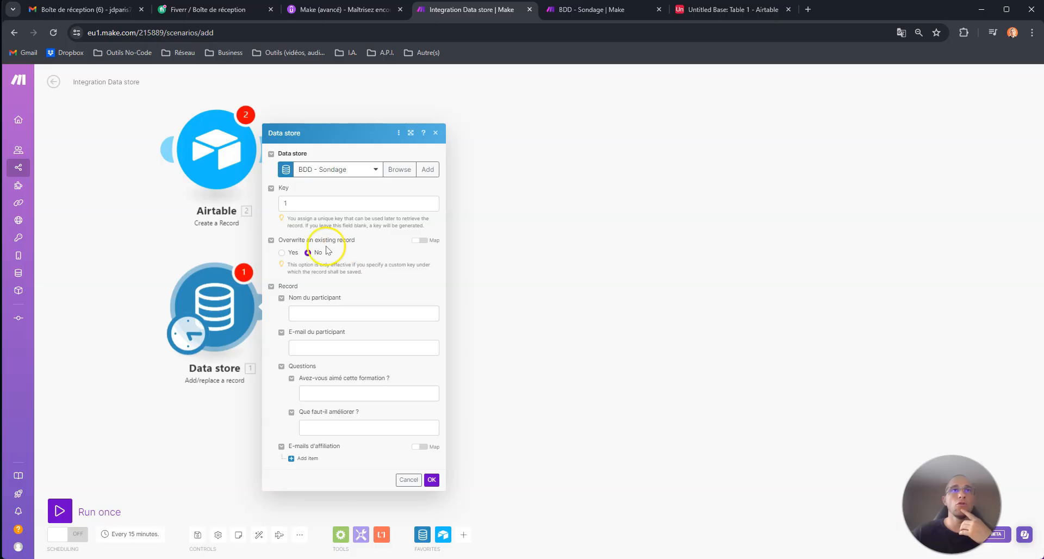
Set Overwrite an existing record to Yes, after checking the Airtable and BDD - Sondage tabs.
click(305, 314)
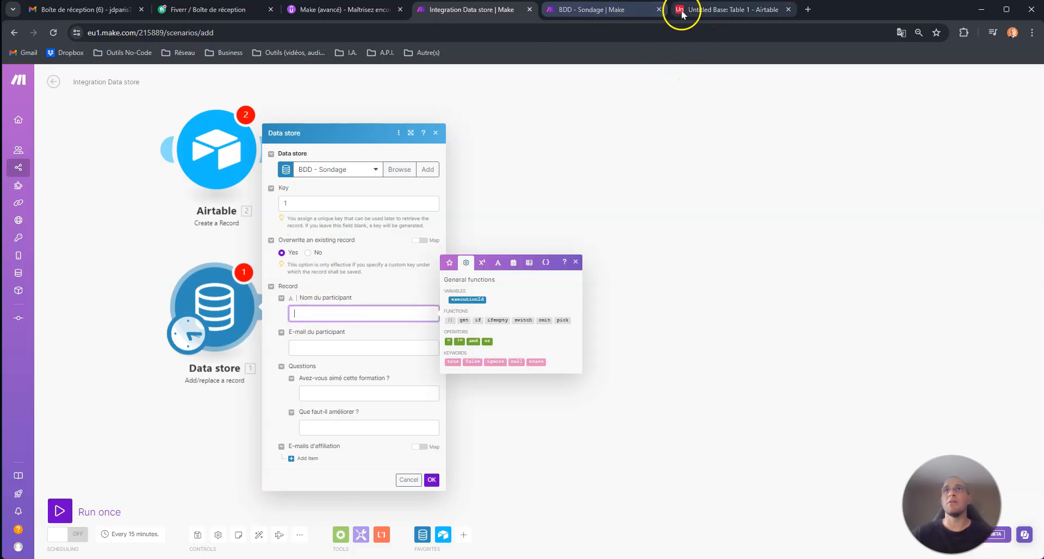
click(699, 11)
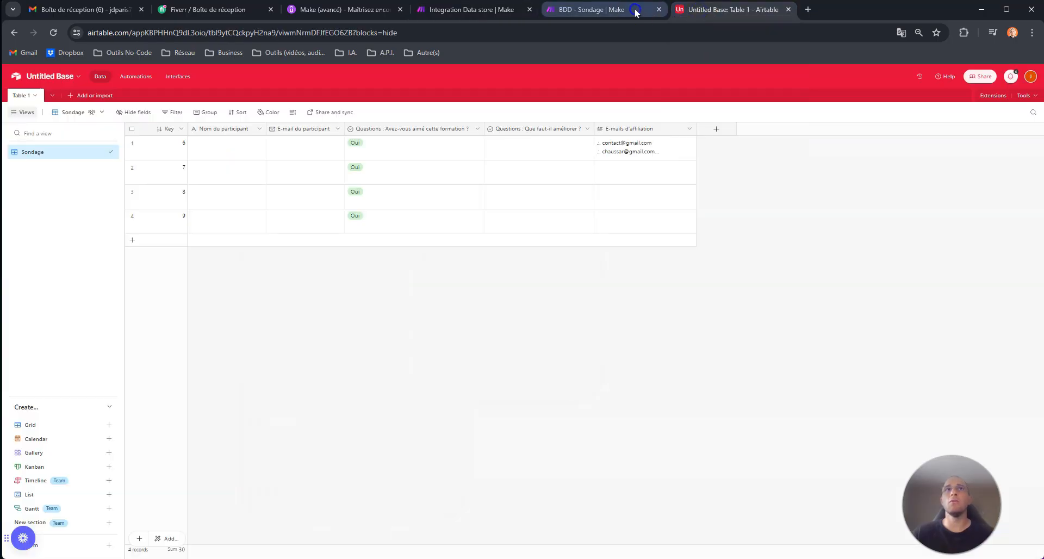
click(593, 9)
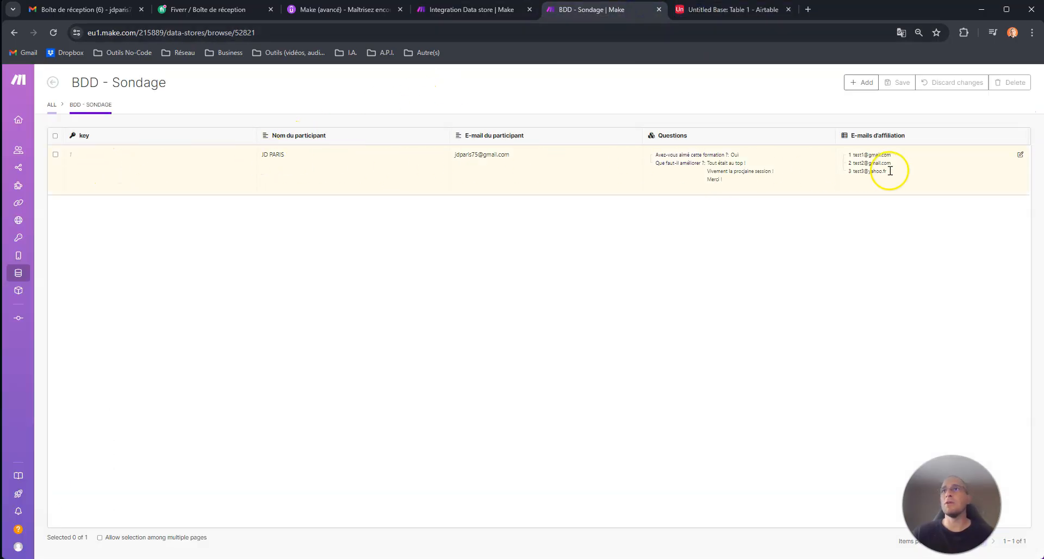
click(491, 10)
click(324, 308)
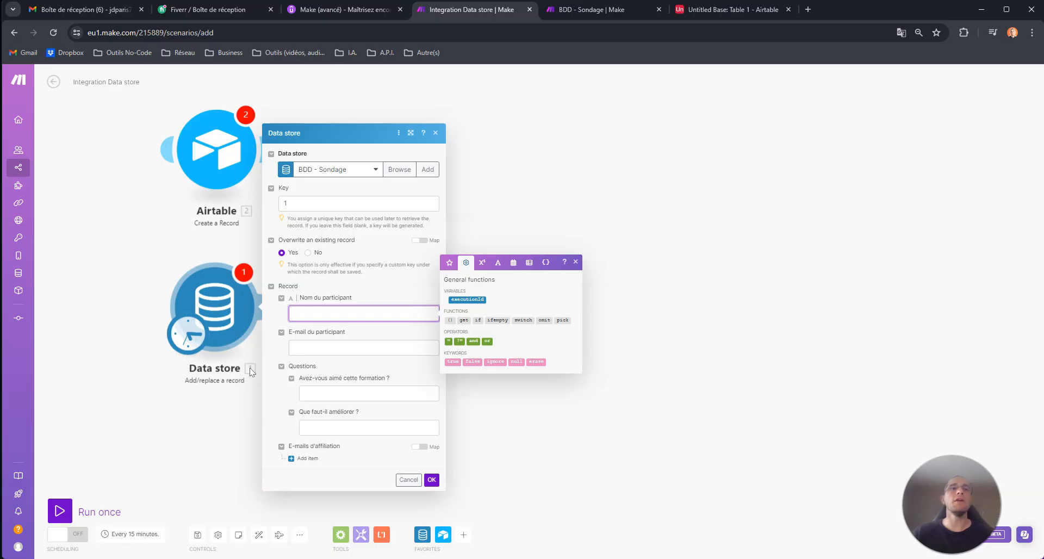
Fill in the participant's name in Nom du participant, then view the BDD - Sondage records tab.
click(239, 403)
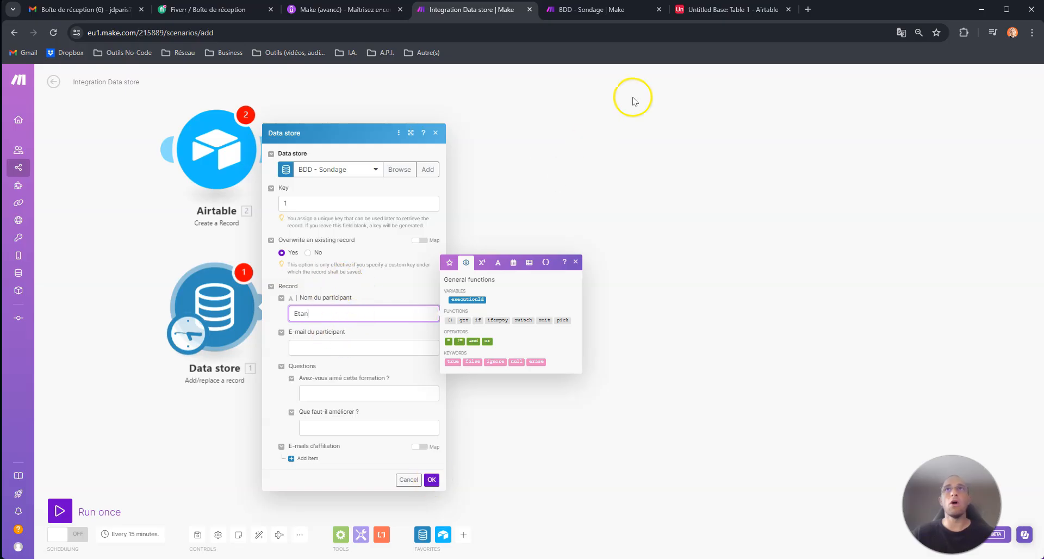
click(615, 15)
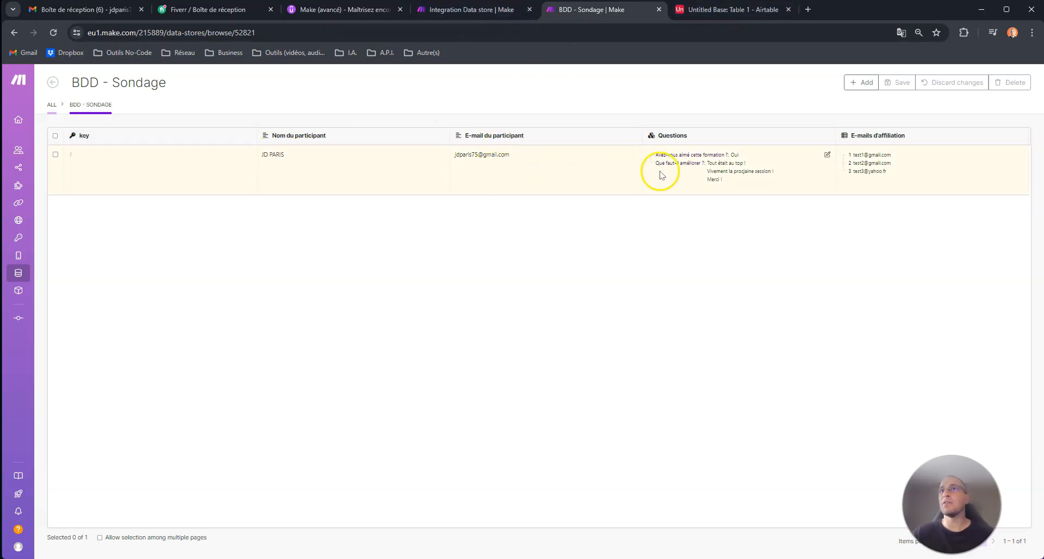
Save the Data store module, run the scenario once, and check record 1 in BDD - Sondage.
click(486, 8)
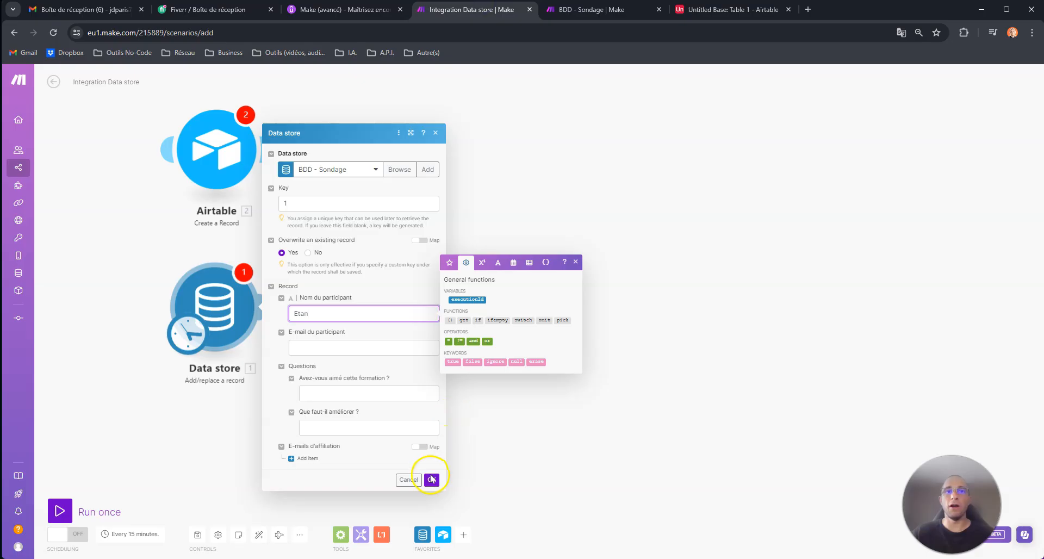
click(431, 478)
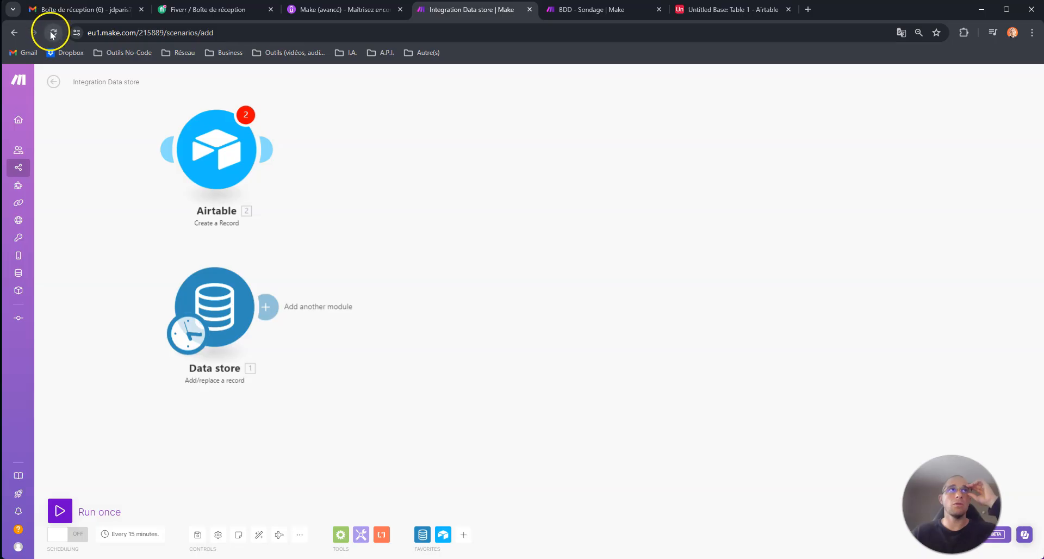
click(60, 510)
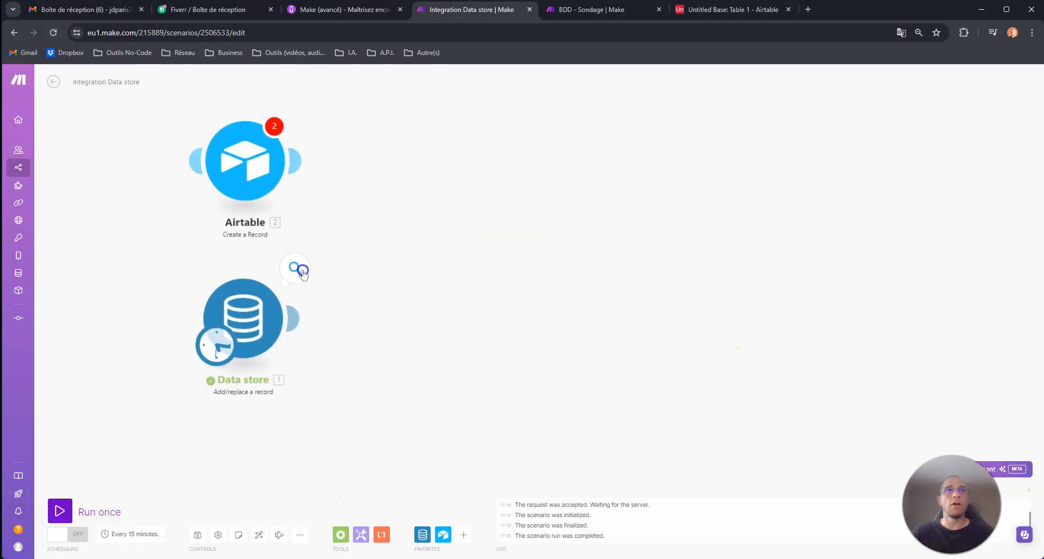
click(296, 269)
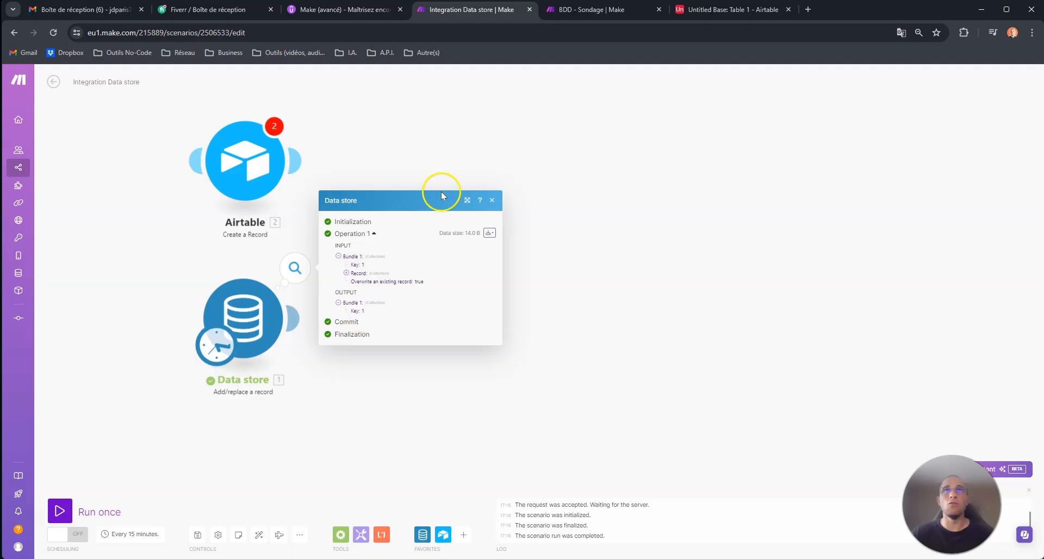
click(583, 14)
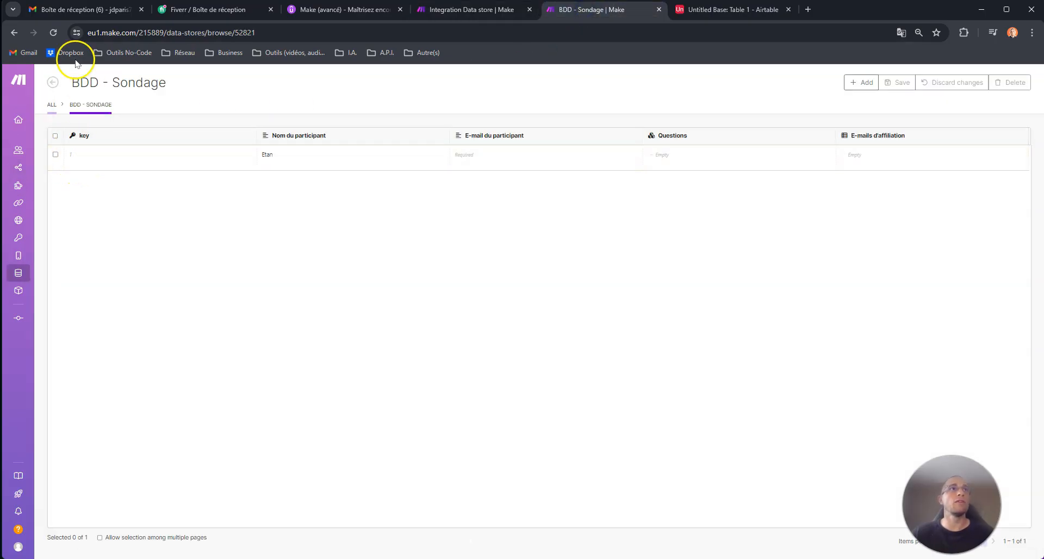
Reload the BDD - Sondage records, then reopen the Data store module's settings.
click(58, 35)
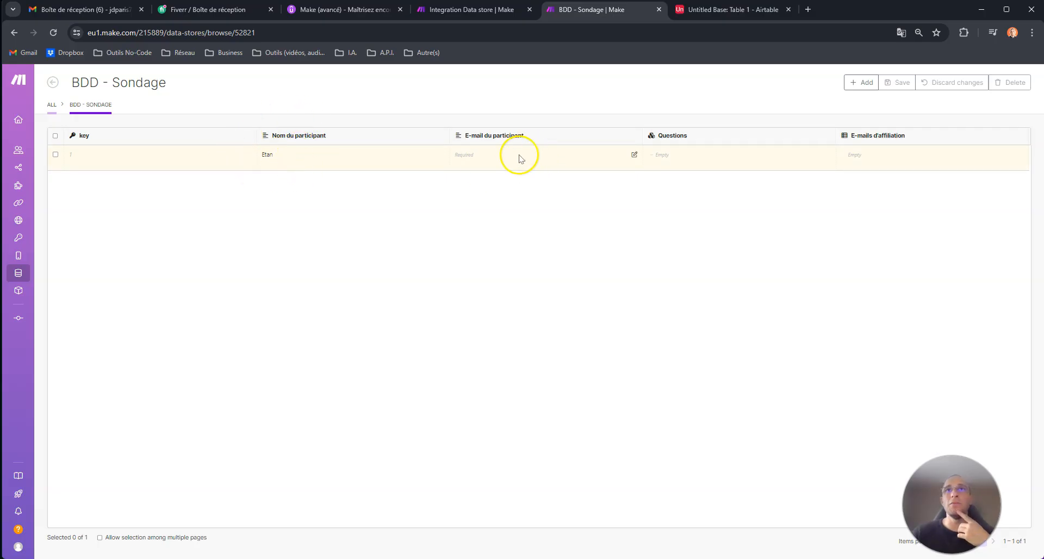
click(453, 12)
click(266, 309)
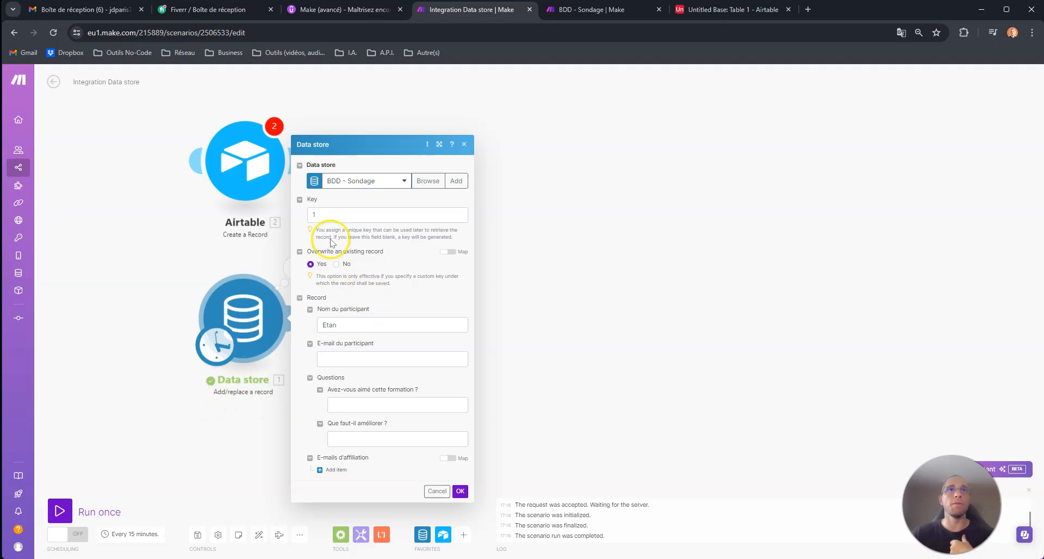
Clear the record key and turn off overwriting of existing records.
double_click(323, 215)
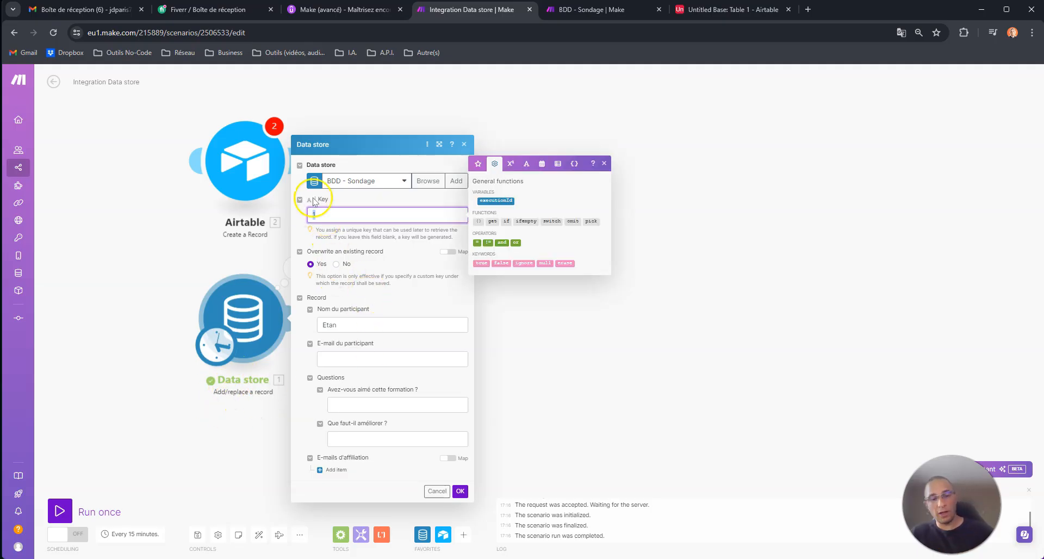
text(2)
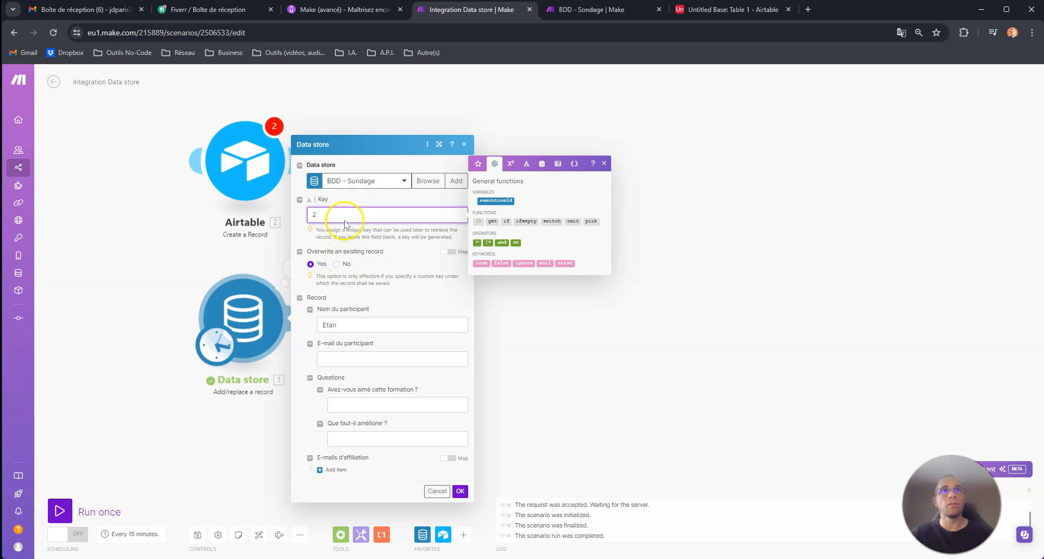
key(BackSpace)
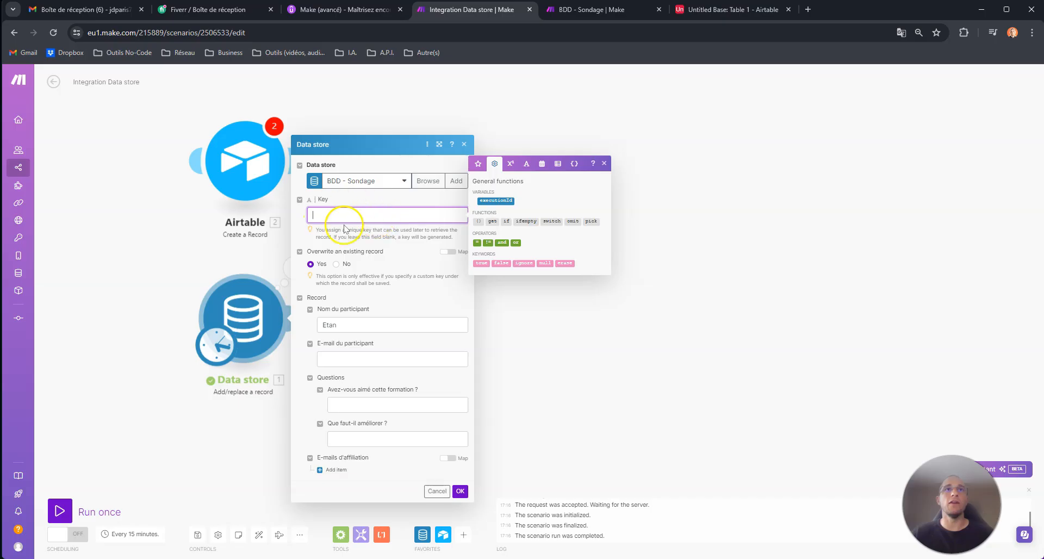
click(336, 264)
click(380, 257)
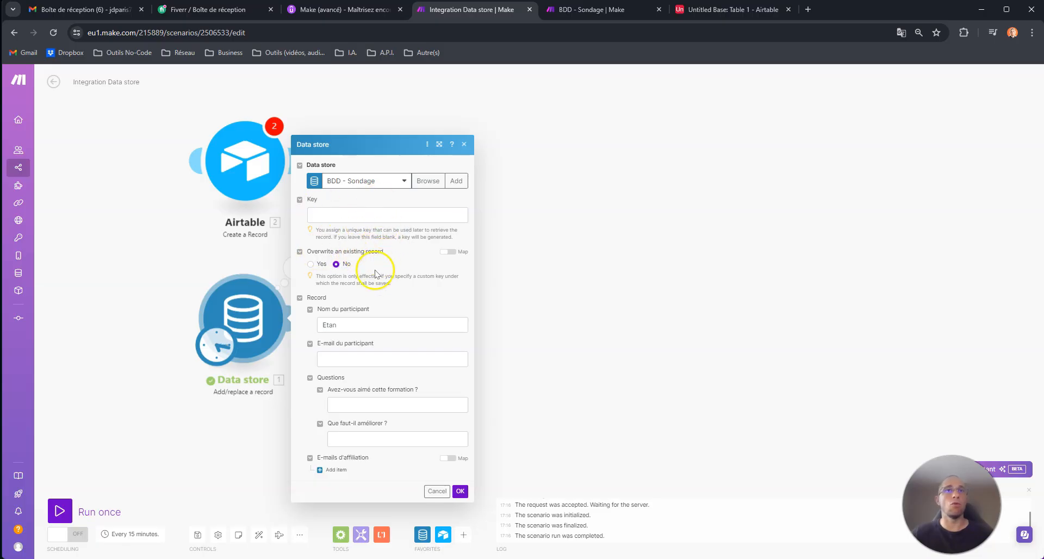
Fill in the record fields, answering 'Oui' to the first survey question.
click(346, 325)
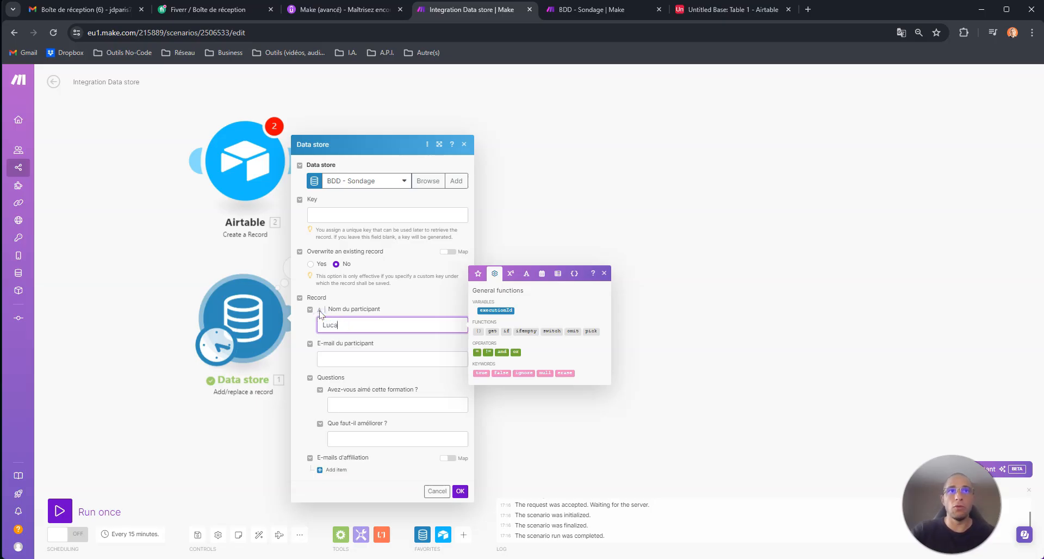
key(Tab)
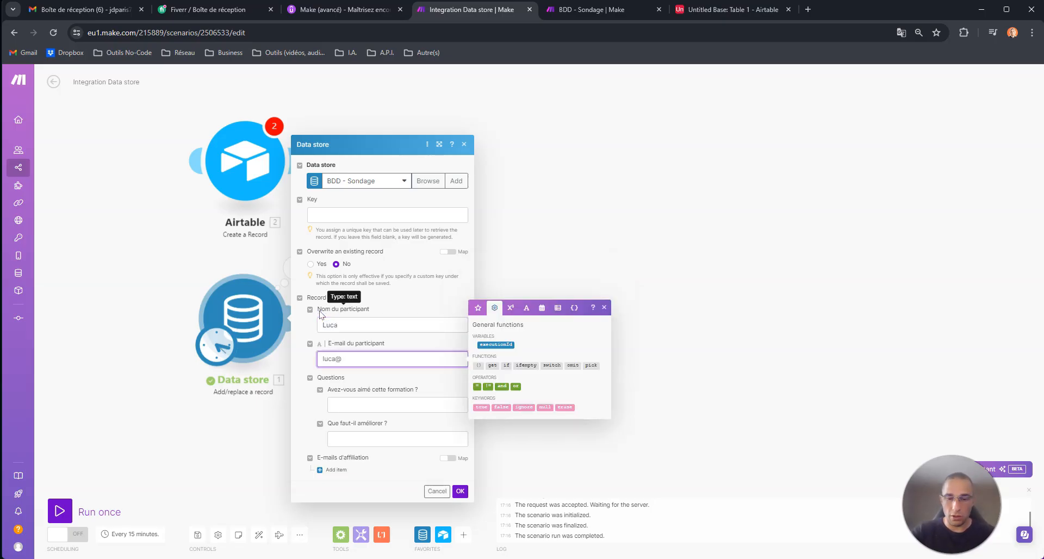
key(Tab)
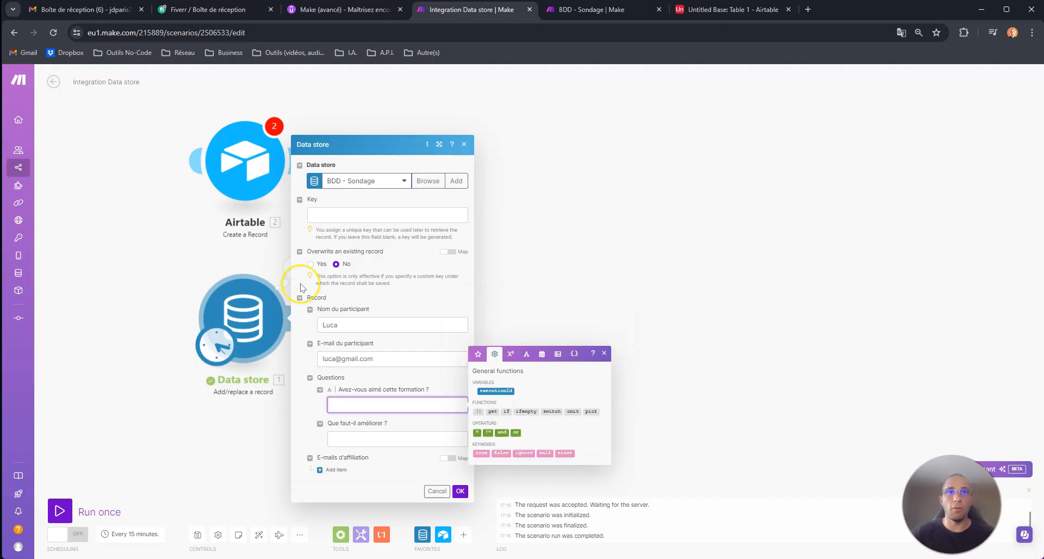
text(Oui)
key(Tab)
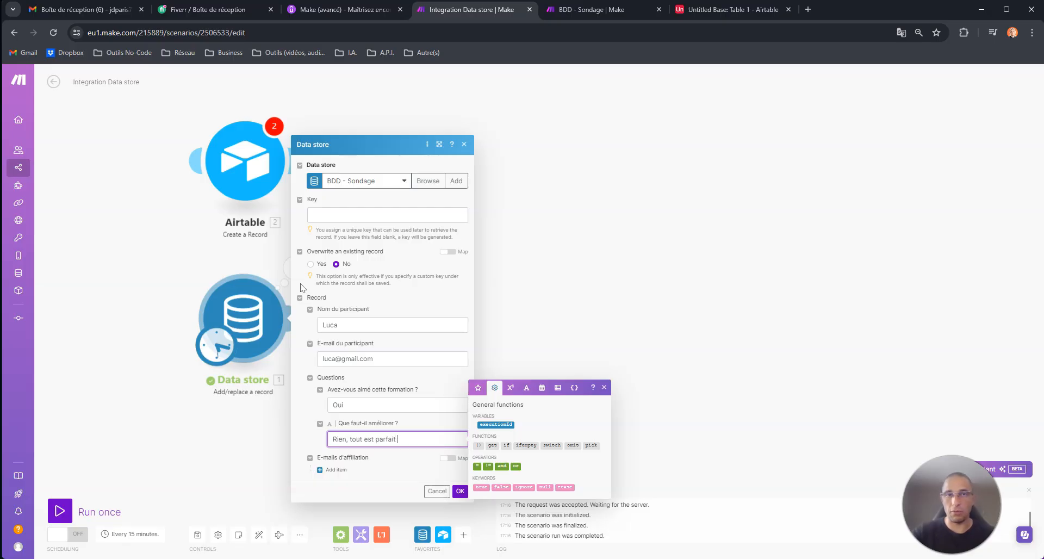
Add two affiliation e-mail items, the second ending in 2, and save the module.
click(336, 470)
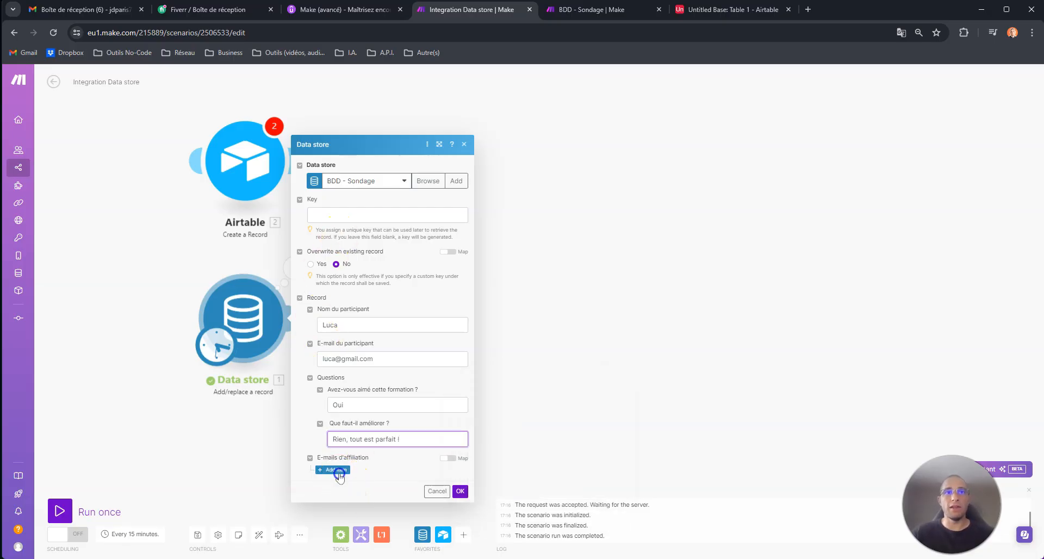
click(337, 487)
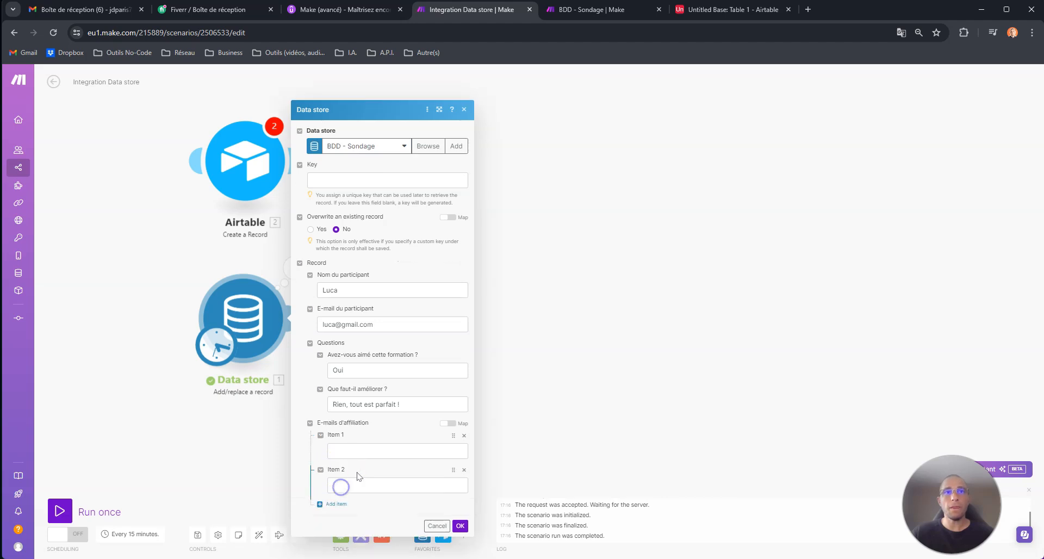
click(368, 444)
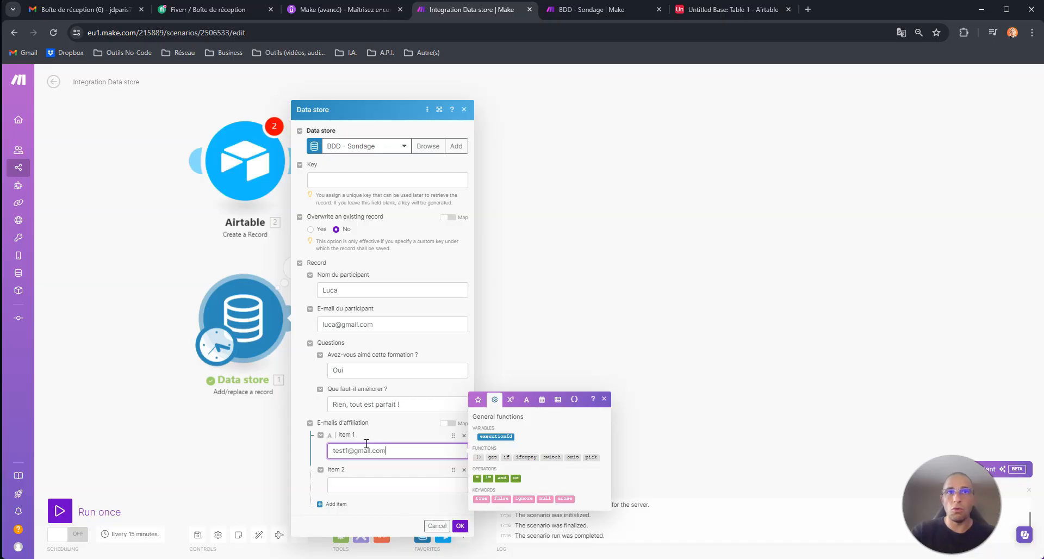
text(test1@gmail.com)
key(ctrl+a)
key(ctrl+c)
click(347, 486)
key(ctrl+v)
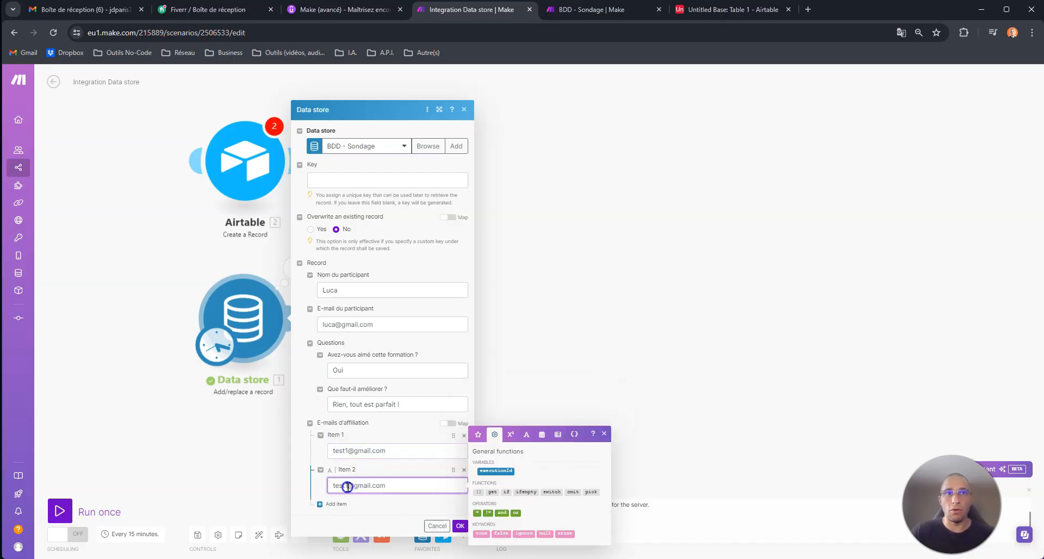
key(BackSpace)
text(2)
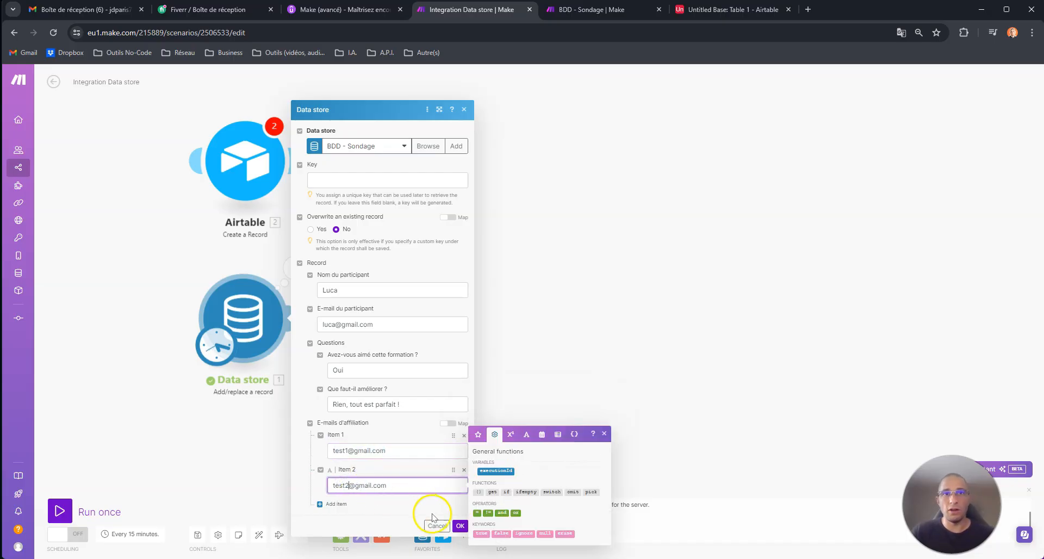
click(460, 526)
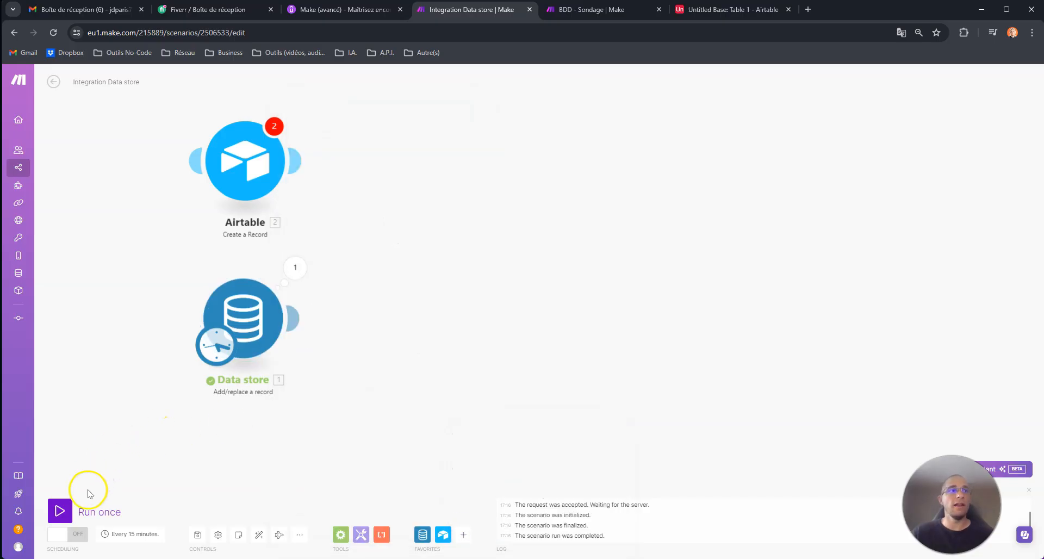
Run the scenario once, inspect the Data store output, and reload BDD - Sondage to see the new record.
click(69, 511)
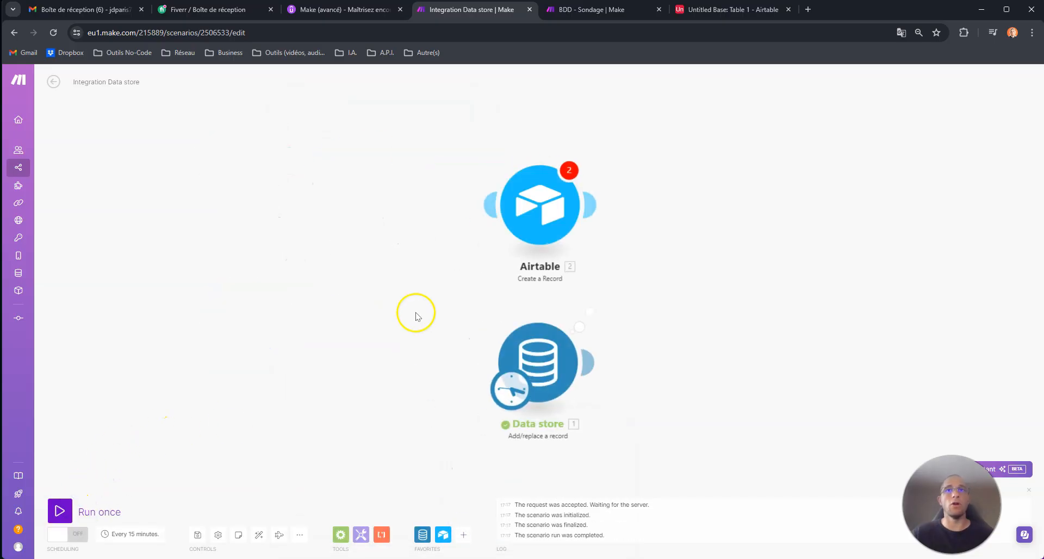
drag(706, 366, 353, 344)
click(238, 292)
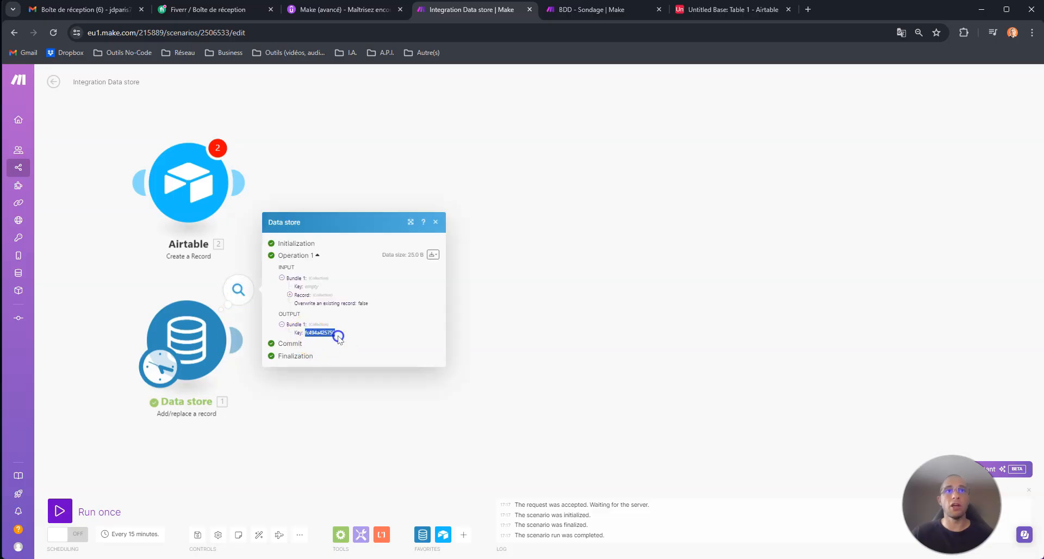
click(595, 10)
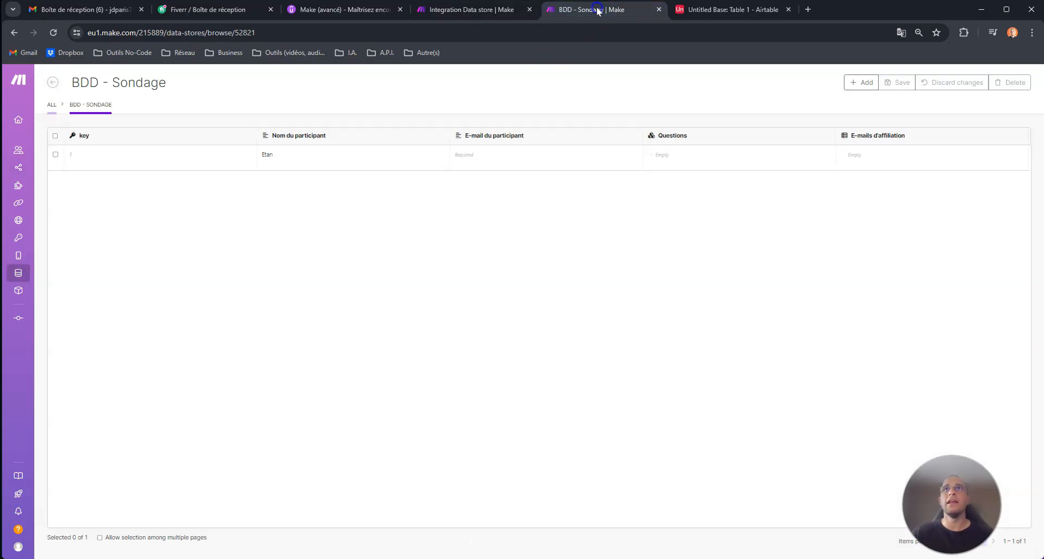
click(58, 31)
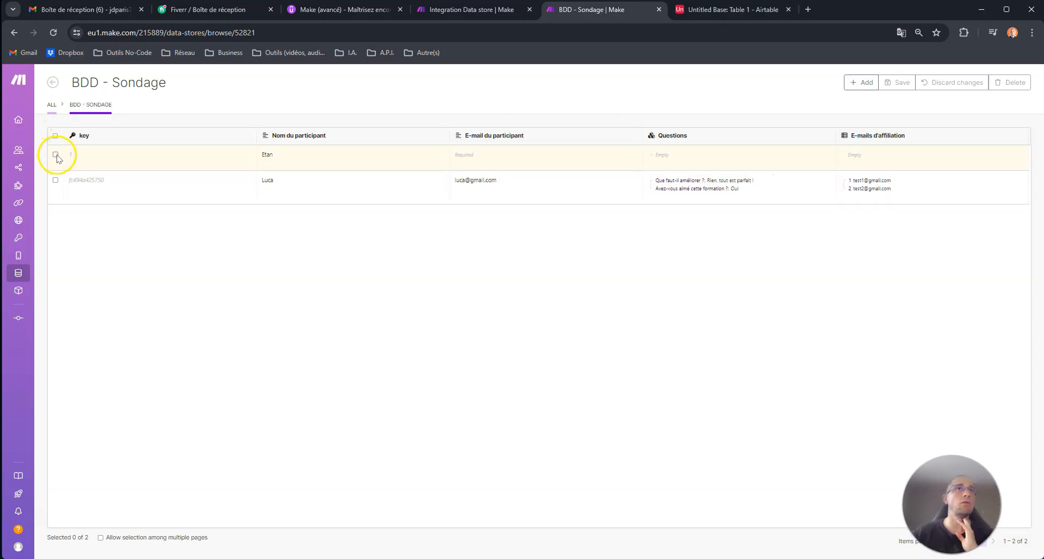
Add a new empty module to the canvas and position it below the Data store module.
click(468, 10)
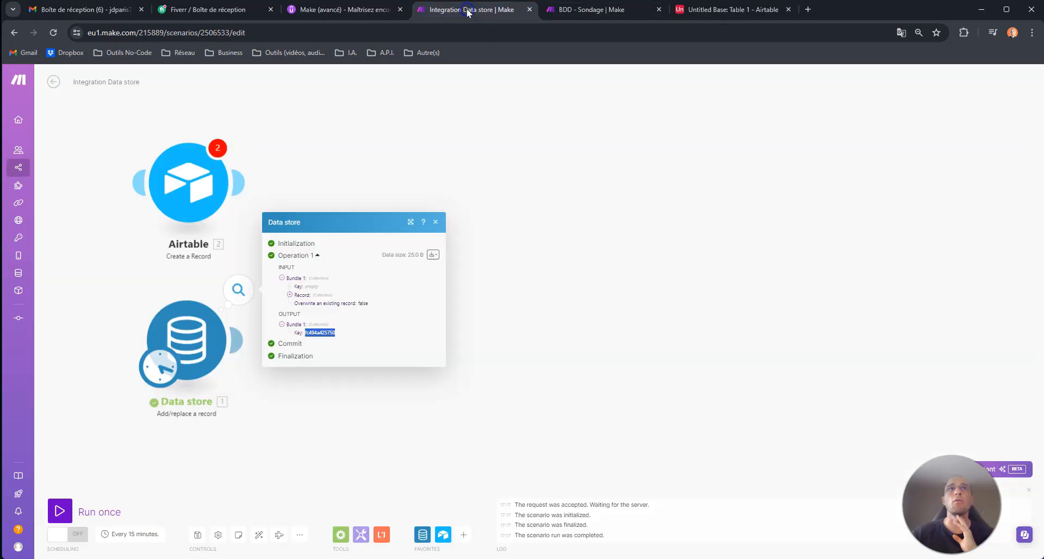
click(444, 144)
drag(318, 338, 332, 292)
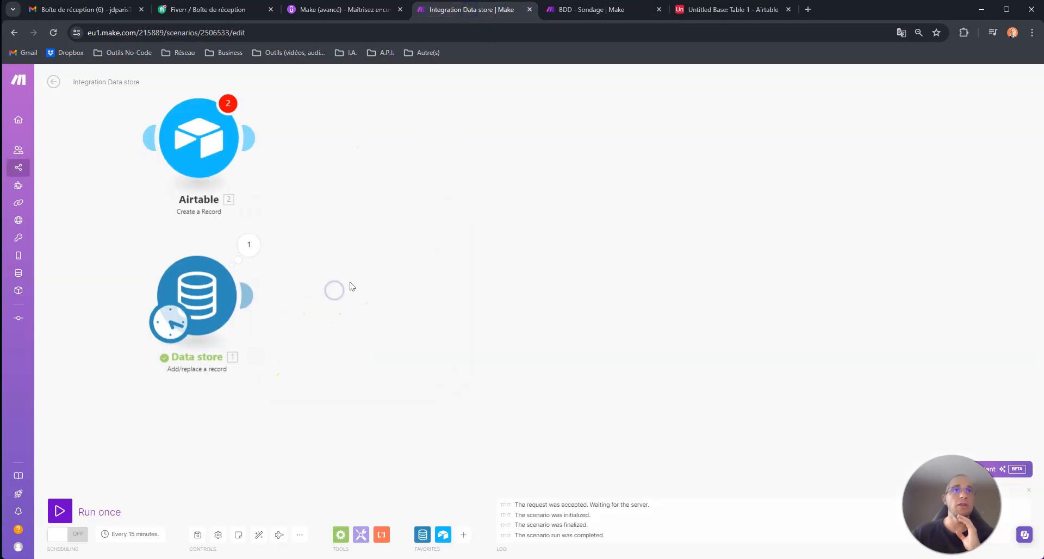
right_click(351, 288)
click(373, 296)
click(462, 257)
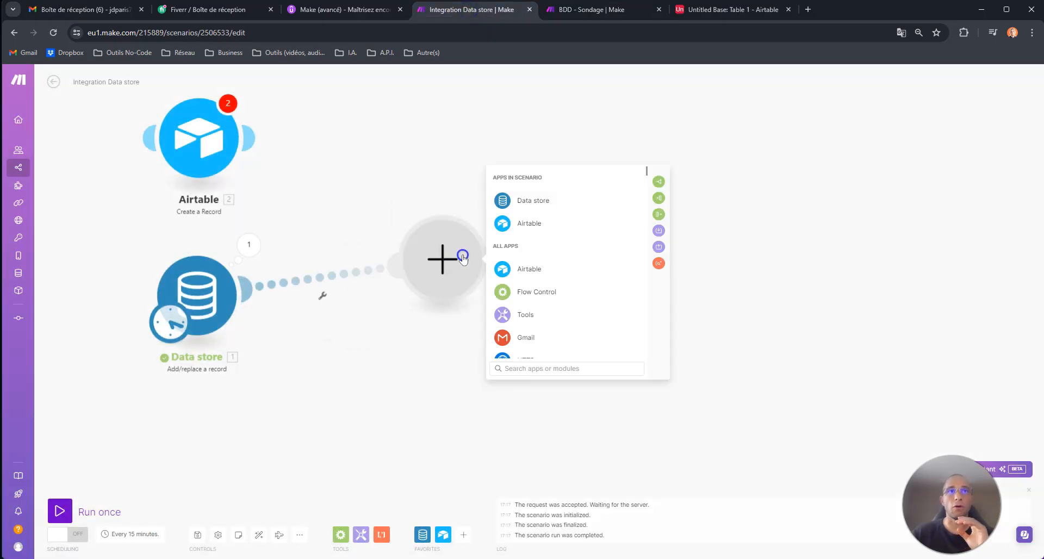
right_click(315, 289)
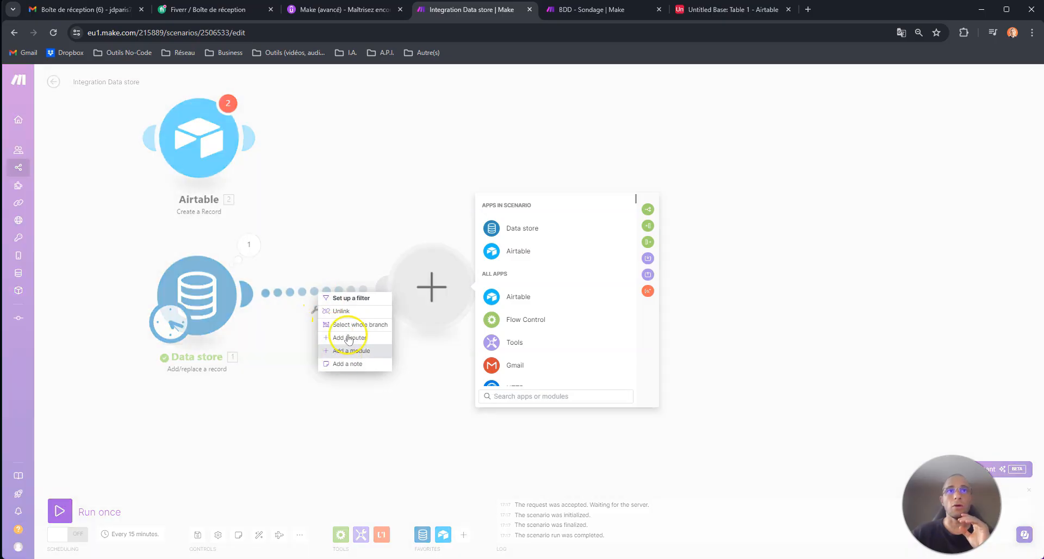
click(351, 312)
drag(424, 283, 183, 437)
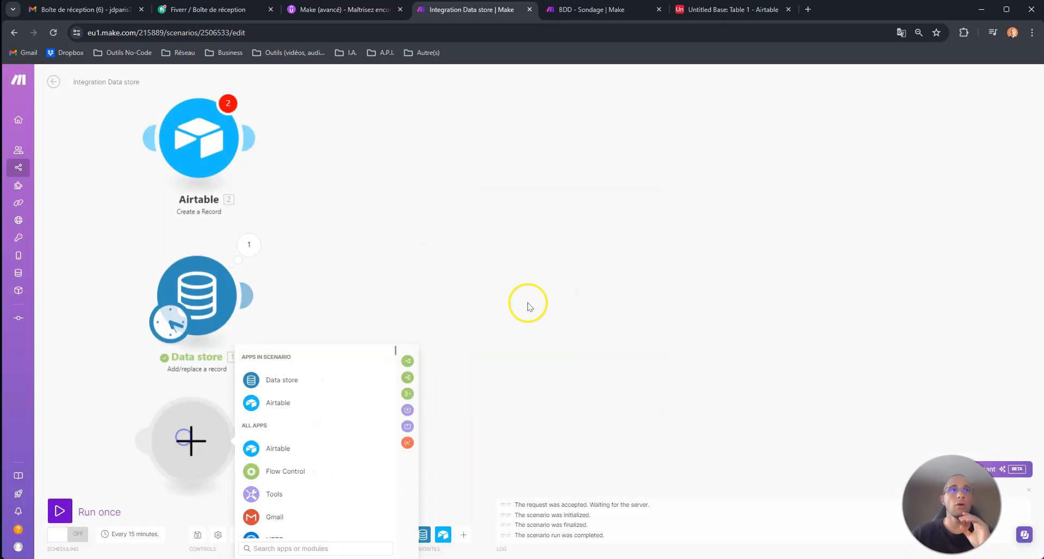
drag(528, 306, 520, 175)
Make it a Data store Delete a record module for BDD - Sondage with key 1, and save.
click(270, 256)
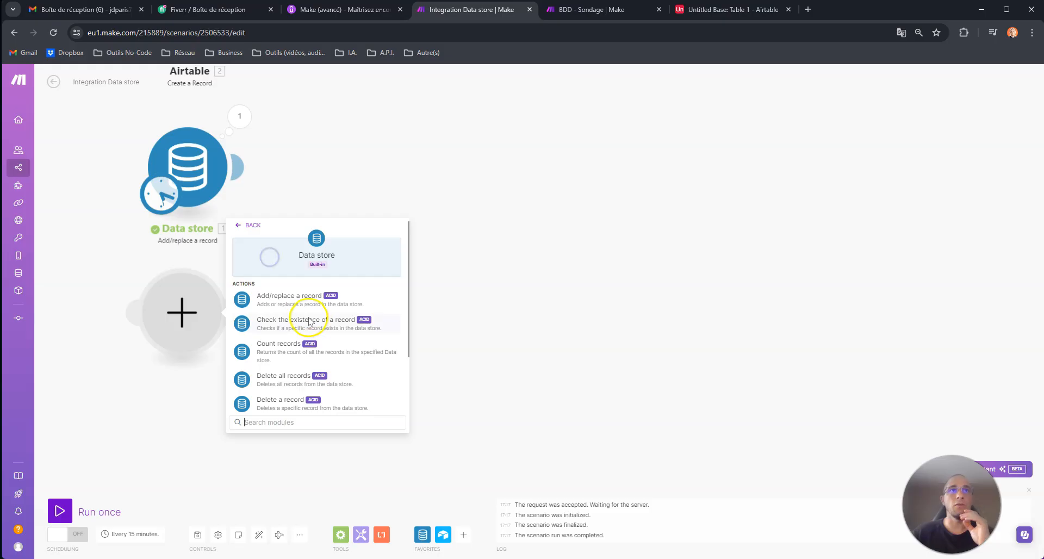
scroll(305, 361, down, 1)
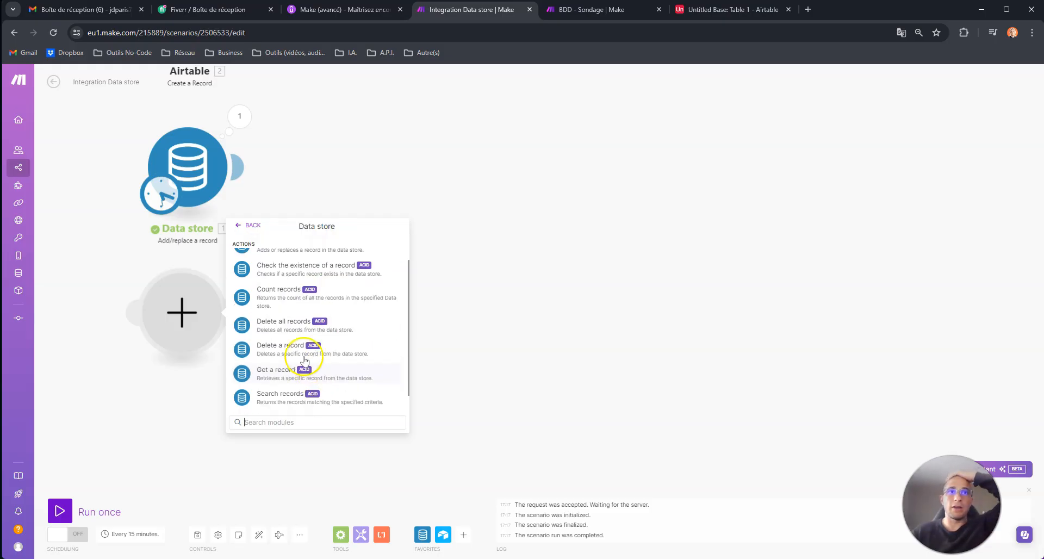
click(275, 354)
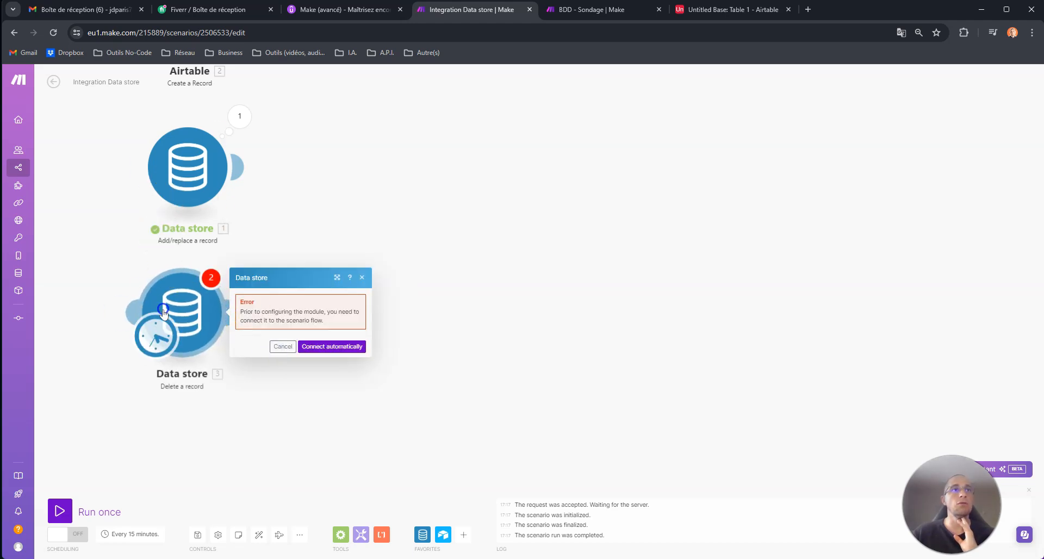
click(163, 310)
click(294, 333)
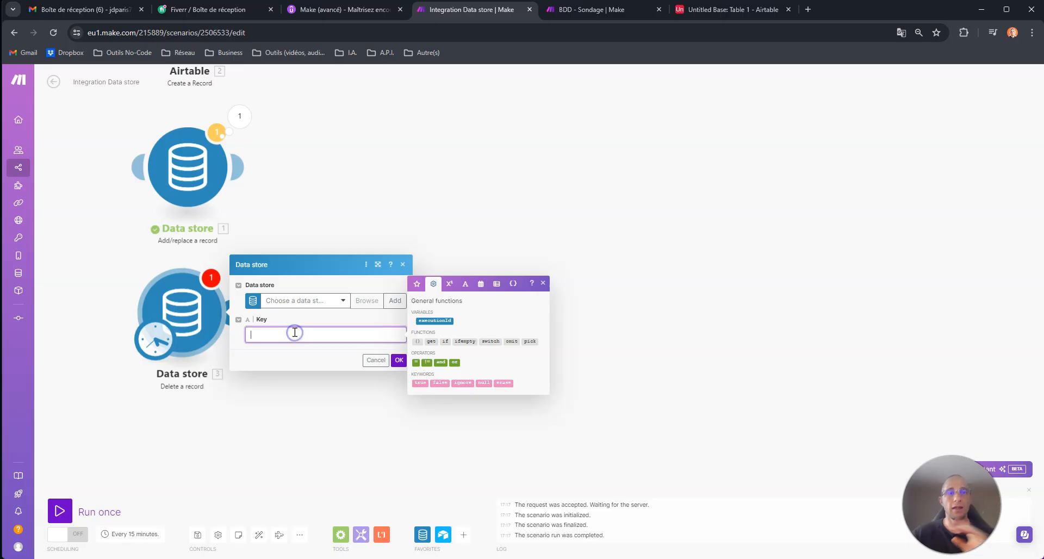
drag(266, 337, 241, 337)
click(551, 11)
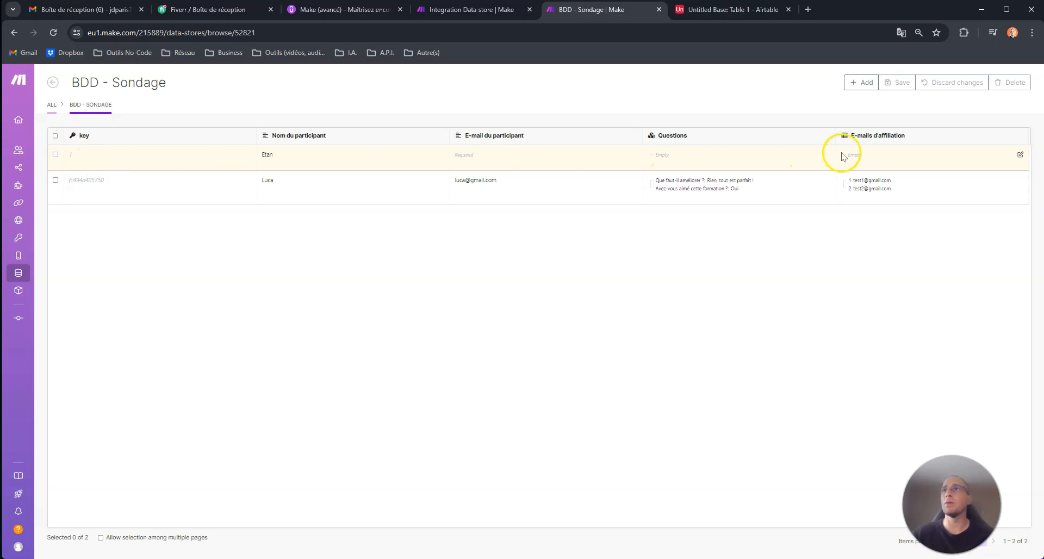
click(504, 8)
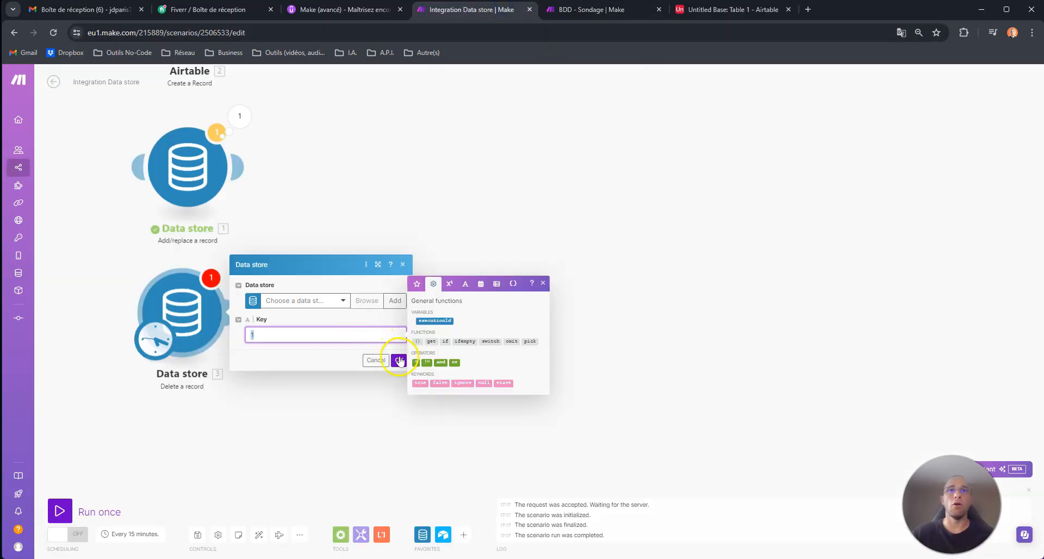
click(400, 360)
click(336, 300)
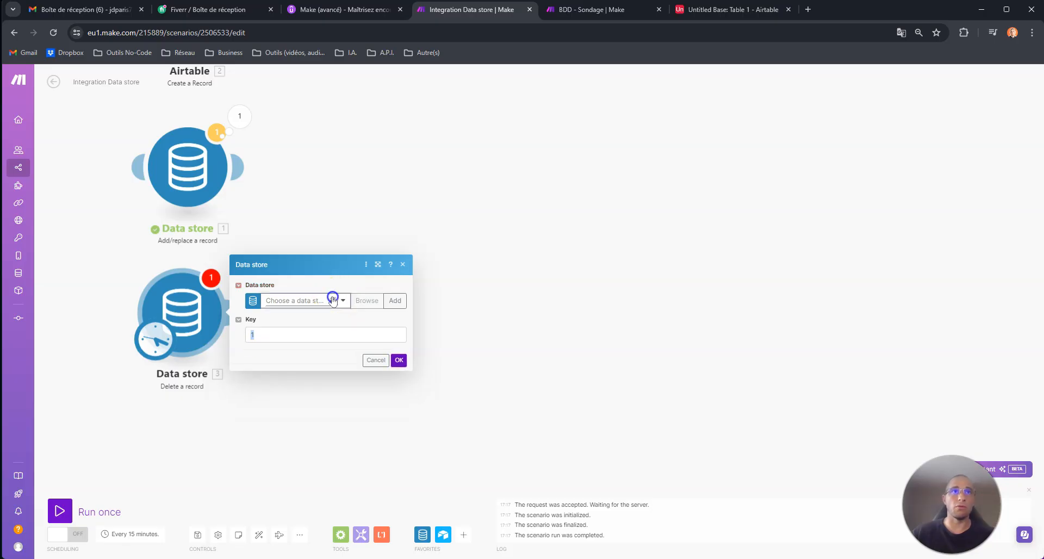
click(292, 316)
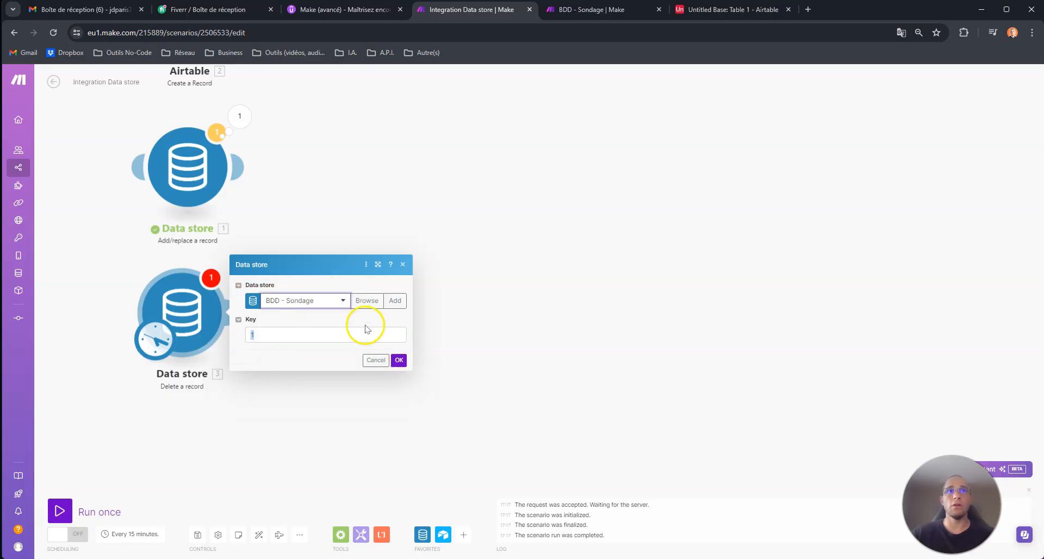
click(399, 360)
Run the scenario once and inspect the Data store run details.
click(66, 503)
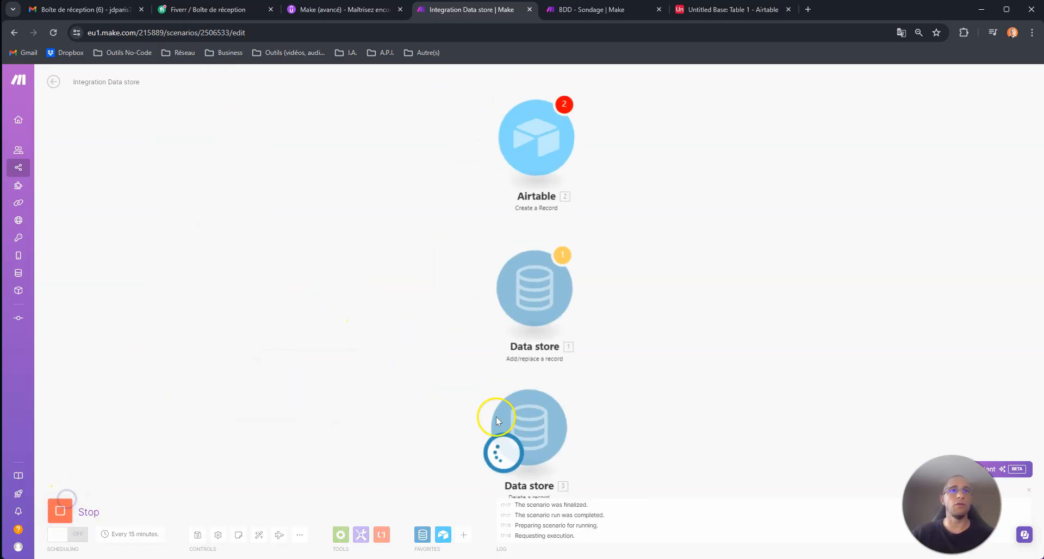
mouse_move(750, 375)
mouse_down()
mouse_move(380, 328)
mouse_move(343, 343)
mouse_up()
click(206, 335)
click(257, 368)
click(615, 284)
Reload BDD - Sondage to confirm record 1 is deleted, then go back to the scenario.
click(591, 17)
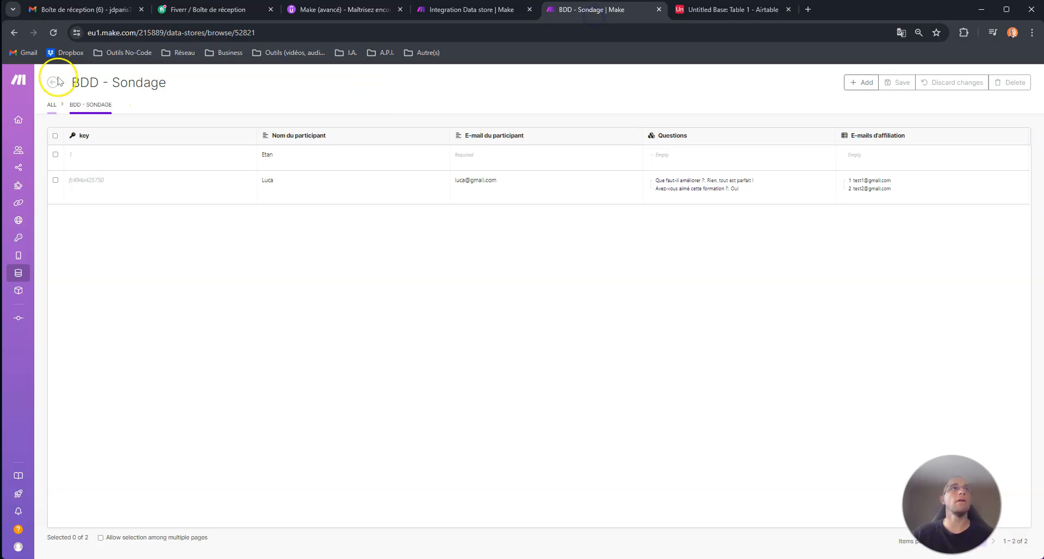
click(54, 33)
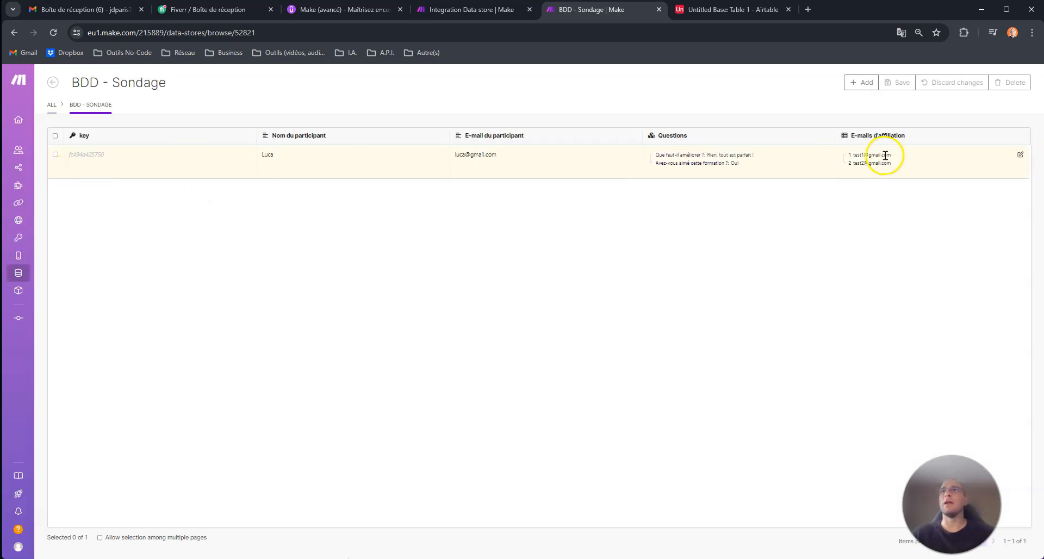
click(471, 11)
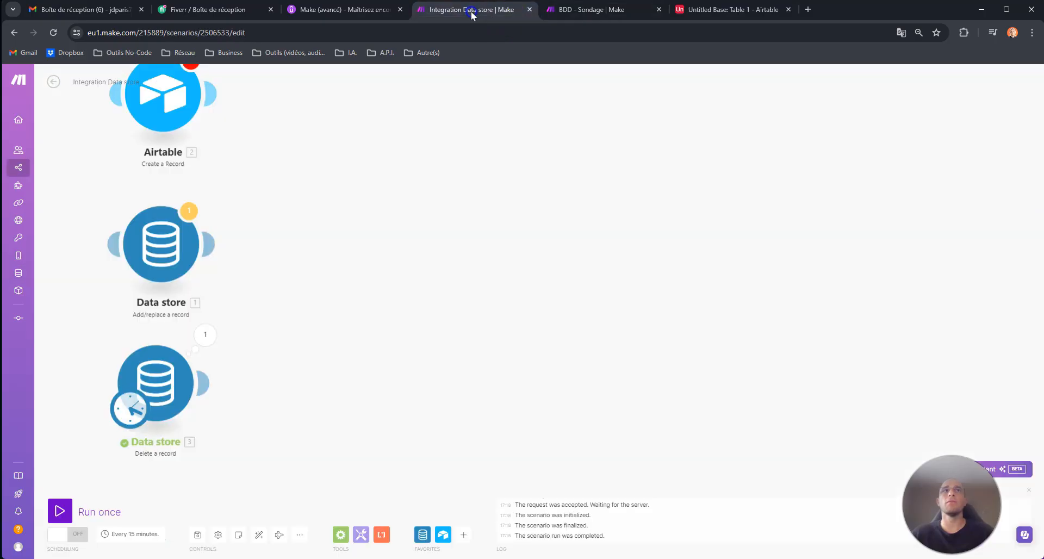
click(327, 280)
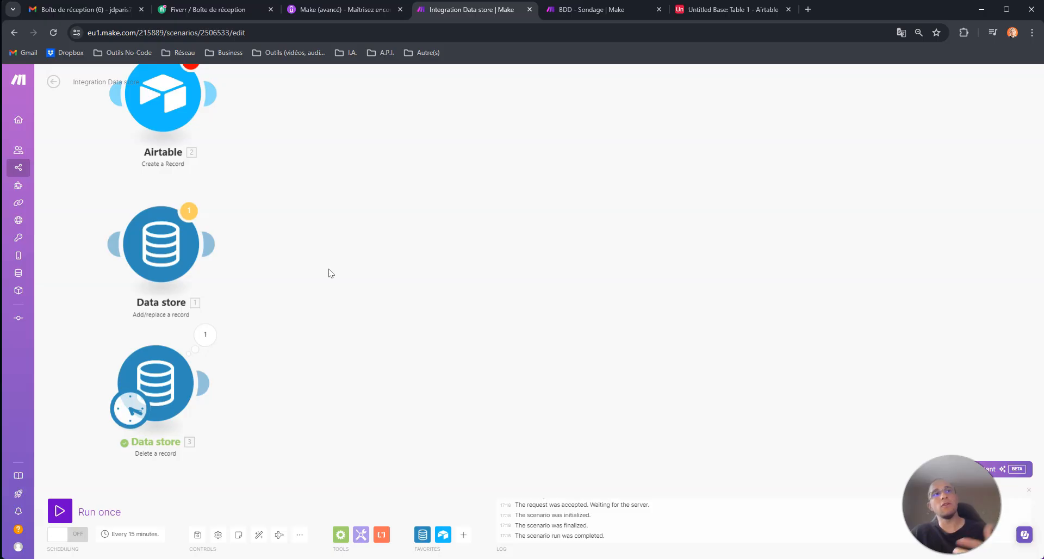
click(305, 268)
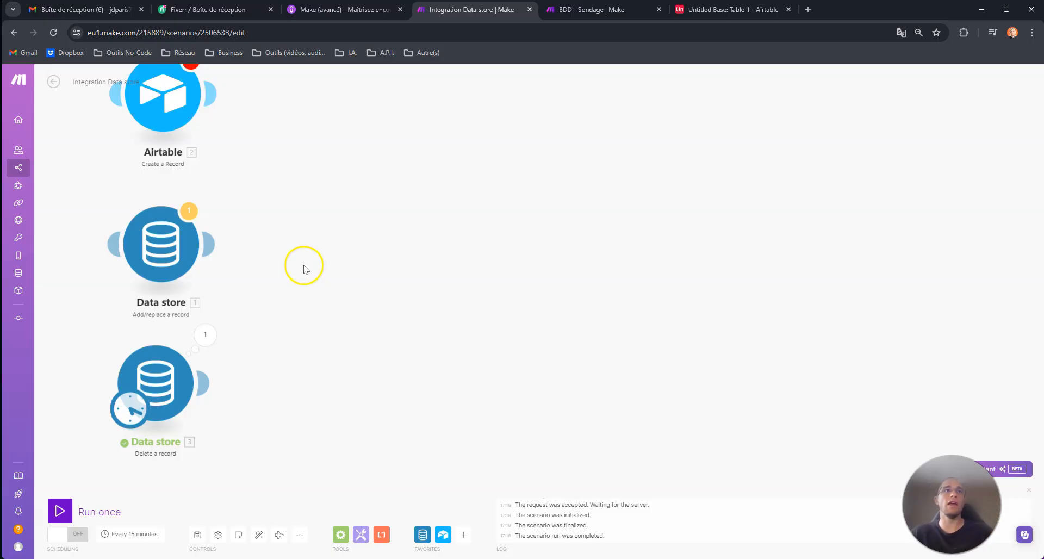